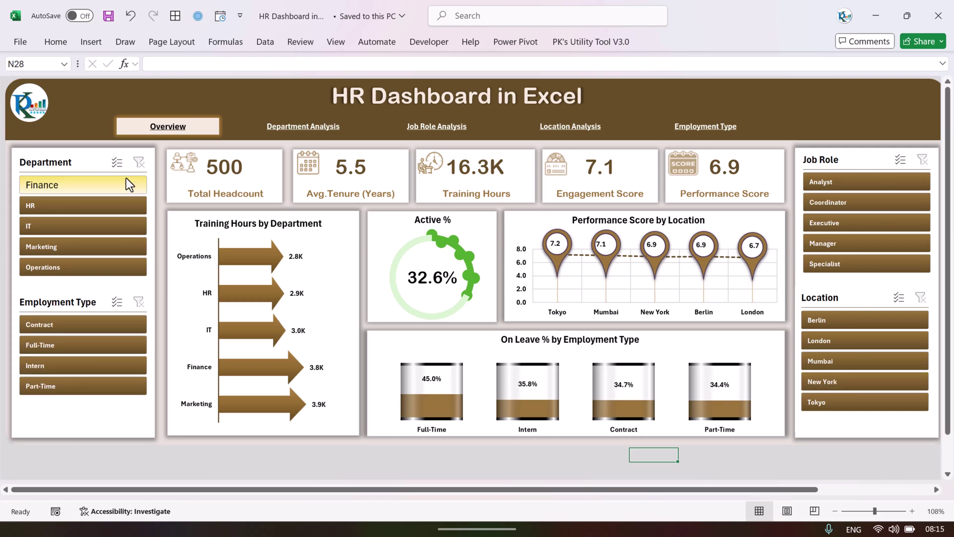
Step: Try the Department (Finance, HR, Marketing) and Employment Type (Contract, Full-Time) slicers, clearing each
left_click(87, 184)
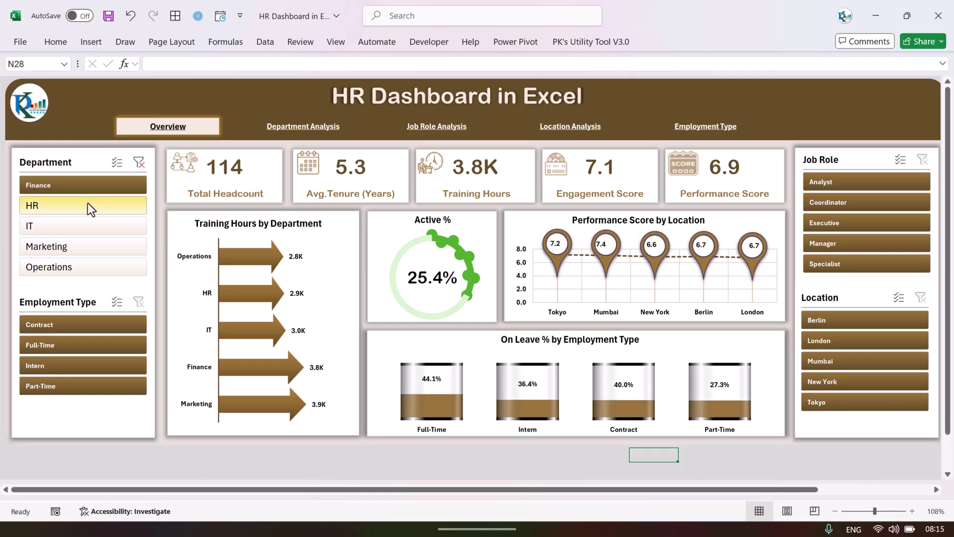
left_click(86, 204)
left_click(76, 246)
left_click(139, 163)
left_click(93, 325)
left_click(89, 345)
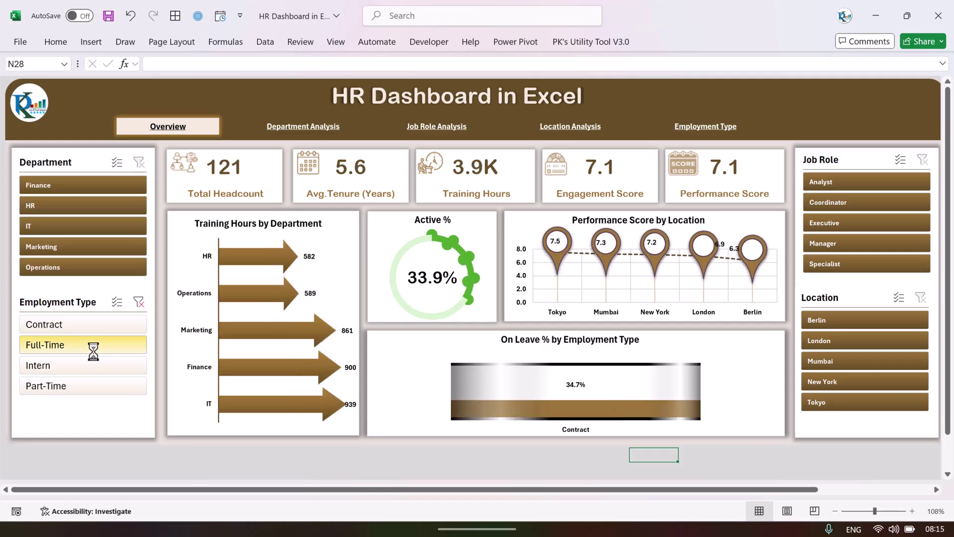
left_click(138, 302)
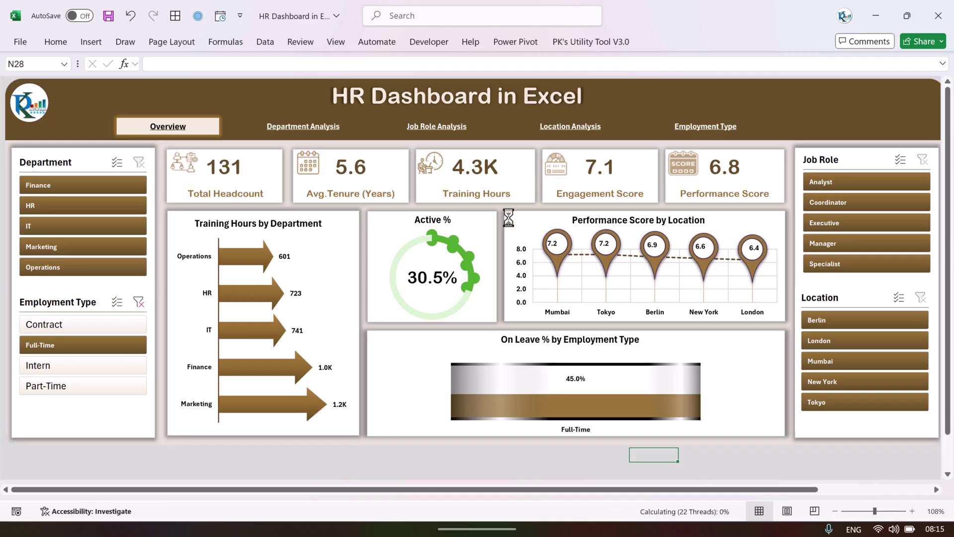
Step: Try the Job Role (Analyst, Coordinator, Executive) and Location (Berlin, London, Mumbai) slicers, clearing each
left_click(860, 184)
left_click(858, 204)
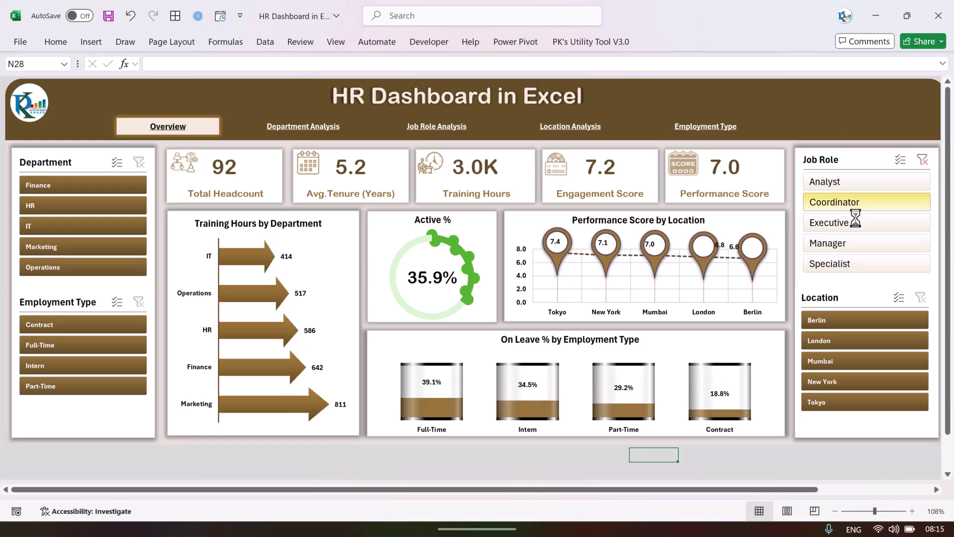
left_click(851, 222)
left_click(923, 159)
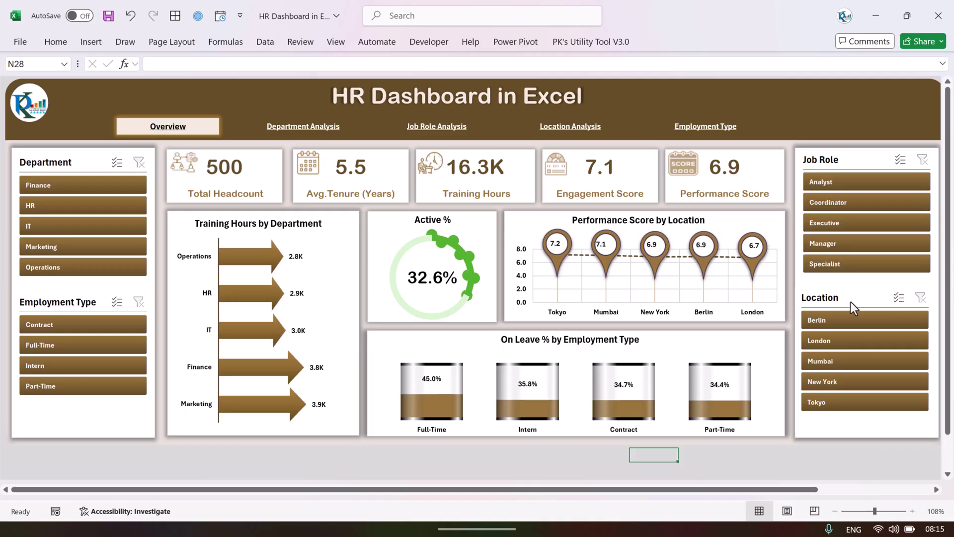
left_click(843, 321)
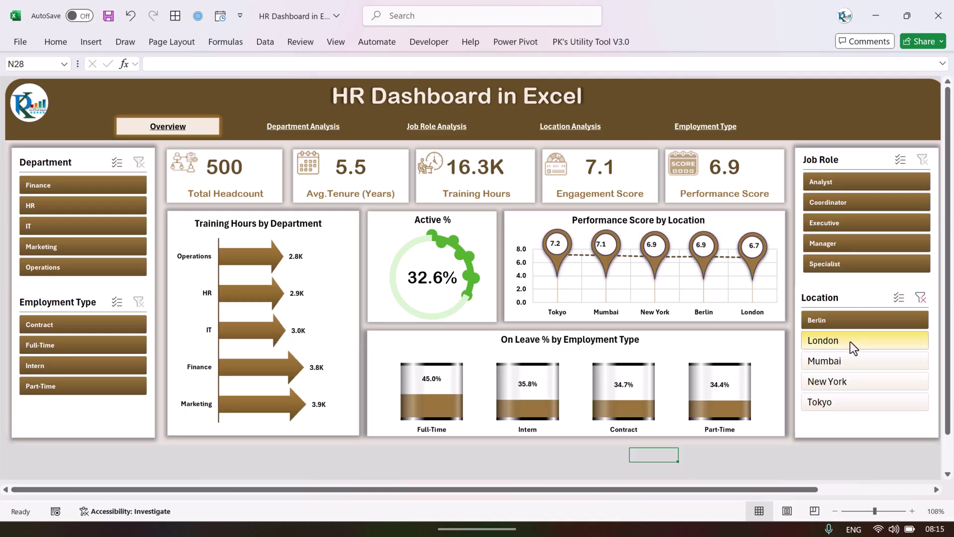
left_click(851, 341)
left_click(852, 361)
left_click(920, 298)
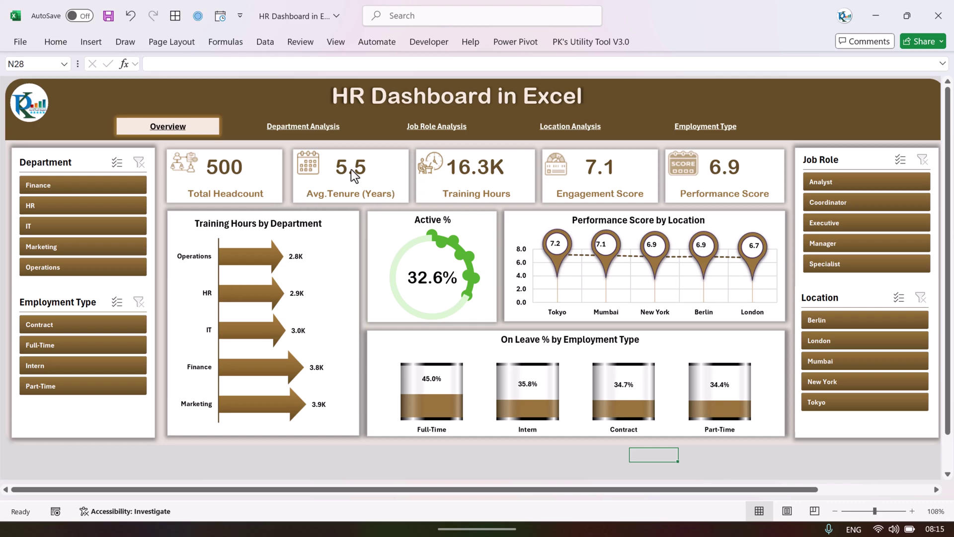
Step: Filter to the Analyst and then Manager roles, then clear the Job Role filter
left_click(851, 186)
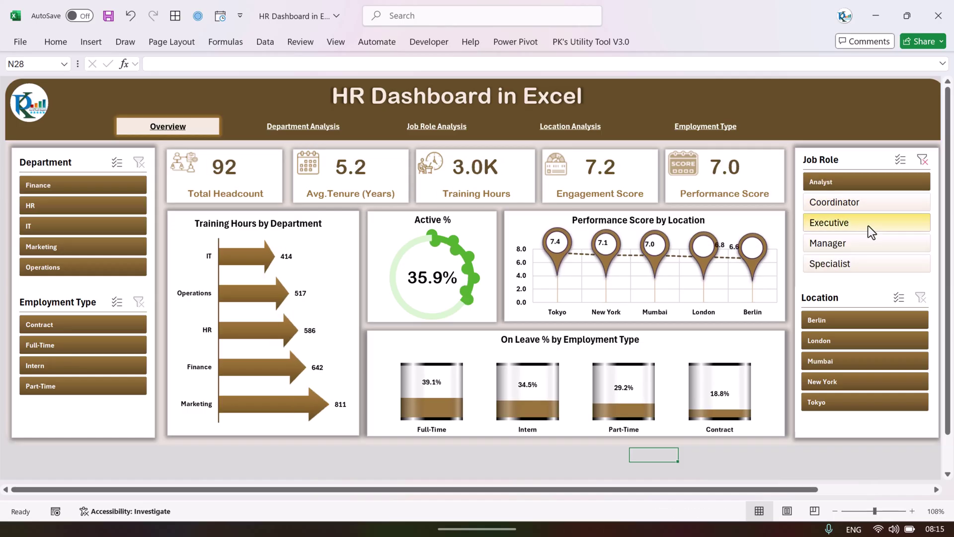
left_click(855, 245)
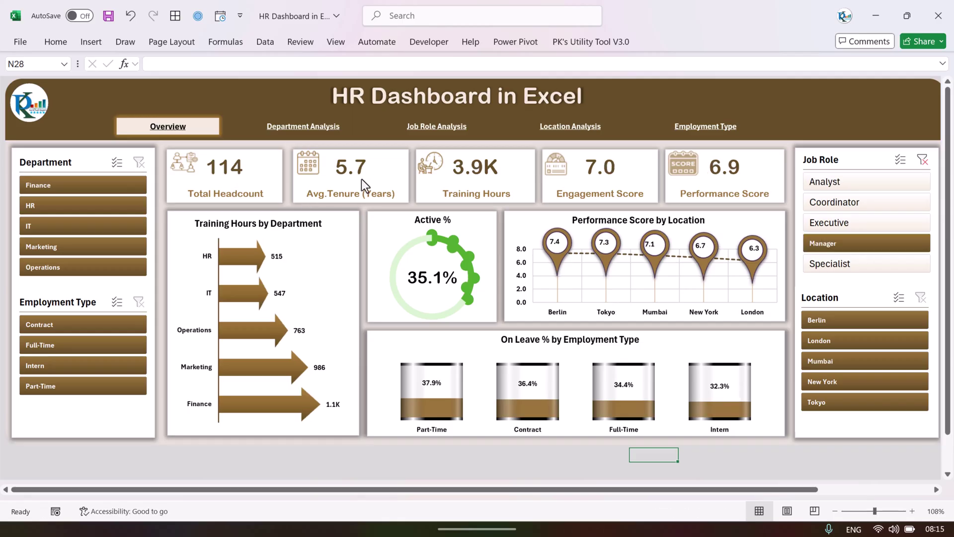
left_click(922, 160)
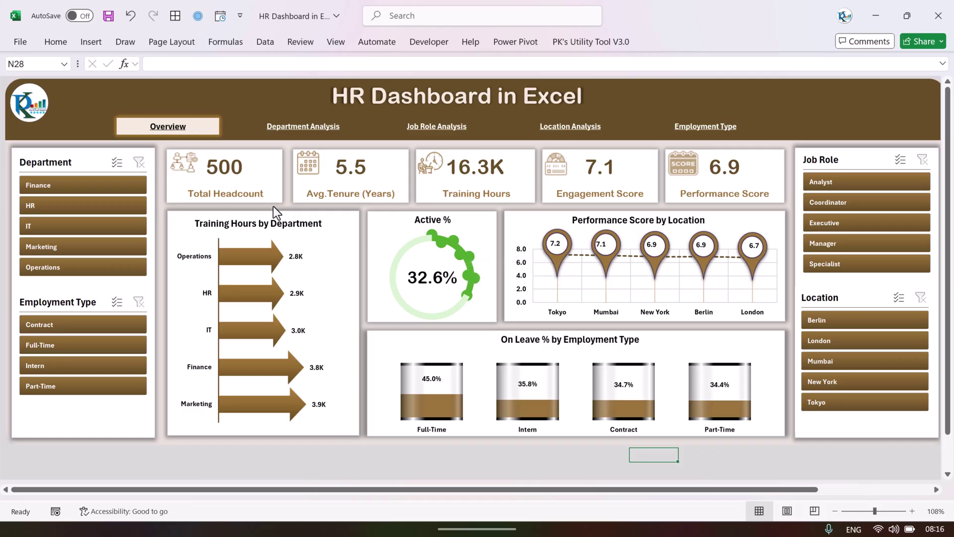
Step: On Department Analysis, filter by Full-Time, Intern, Part-Time and Contract, then clear the filter
mouse_move(589, 229)
left_click(301, 130)
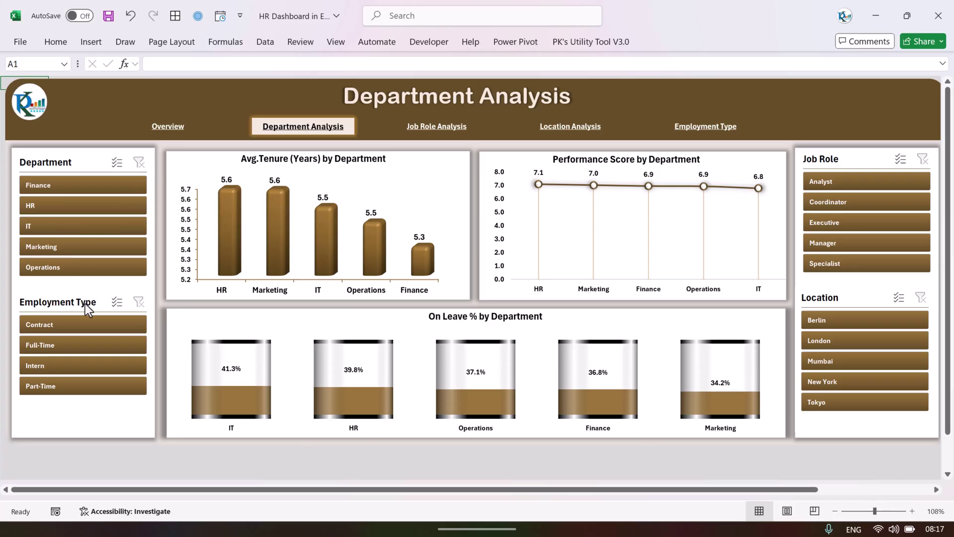
left_click(87, 347)
left_click(90, 365)
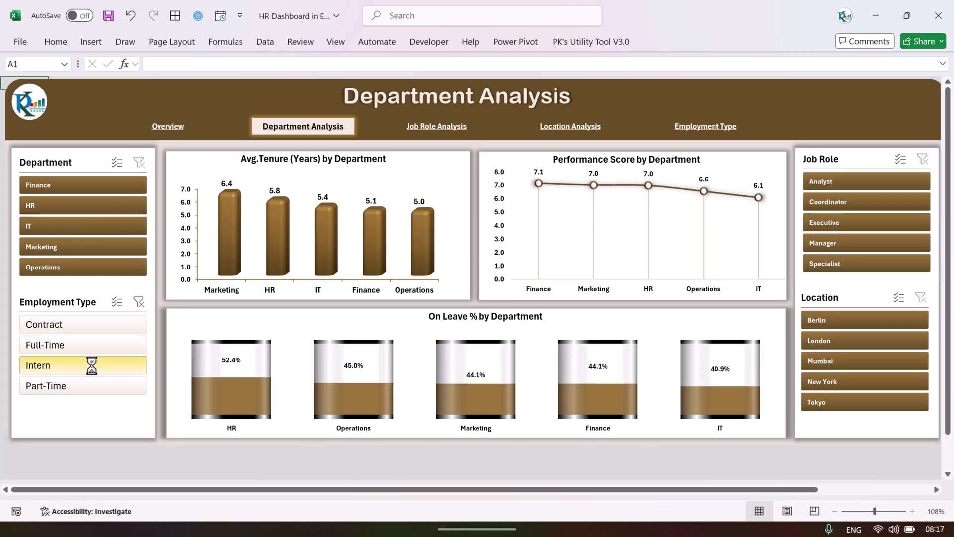
left_click(90, 382)
left_click(113, 324)
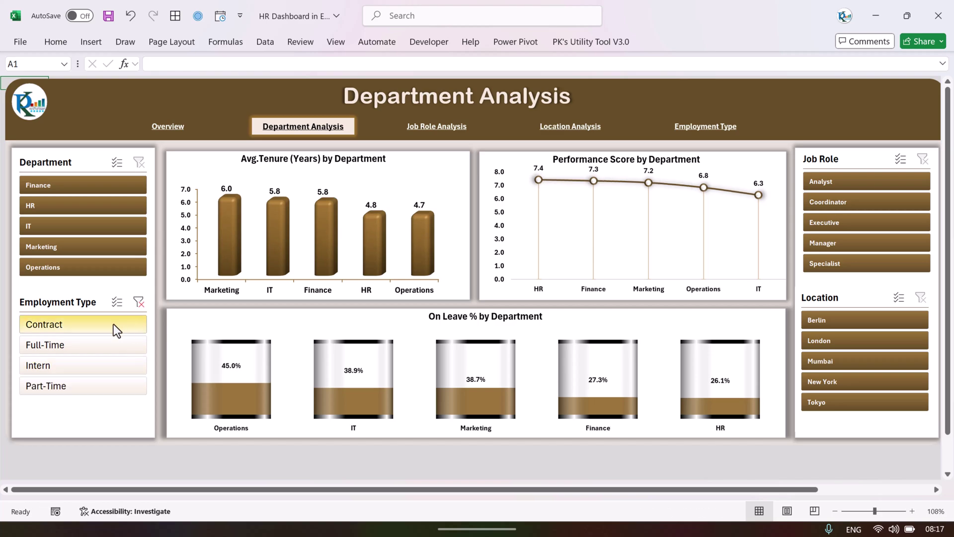
left_click(138, 302)
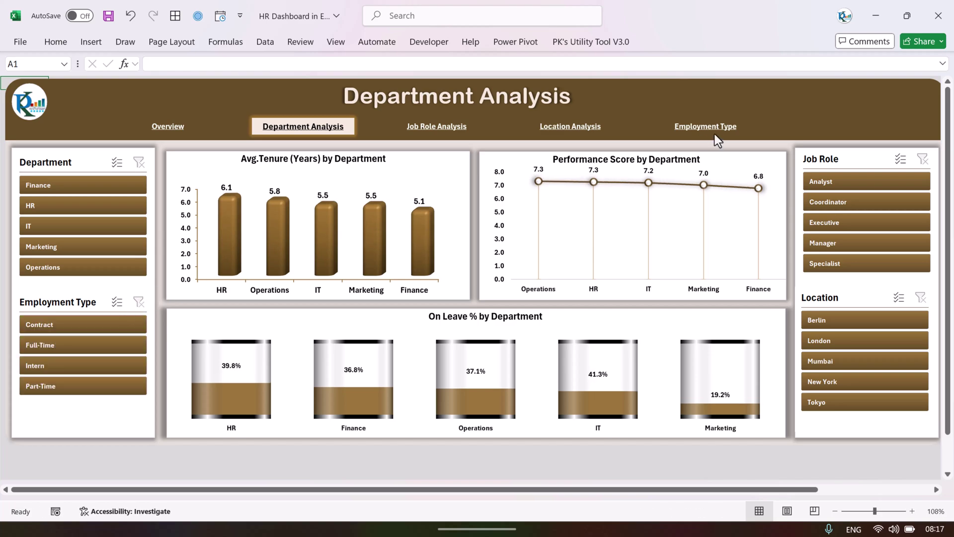
Step: Filter the charts by Berlin, London and New York, clear it, and go to Job Role Analysis
left_click(825, 318)
left_click(851, 342)
left_click(861, 379)
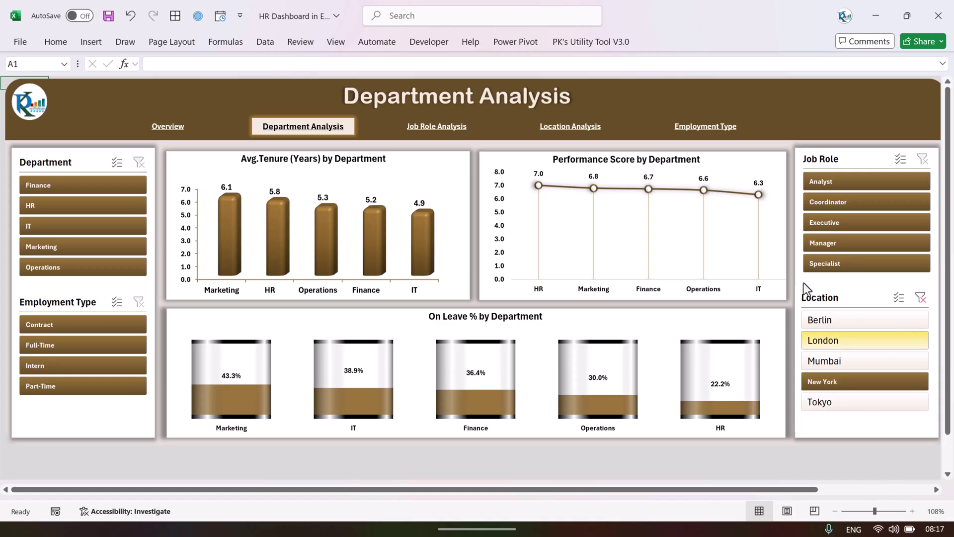
left_click(920, 297)
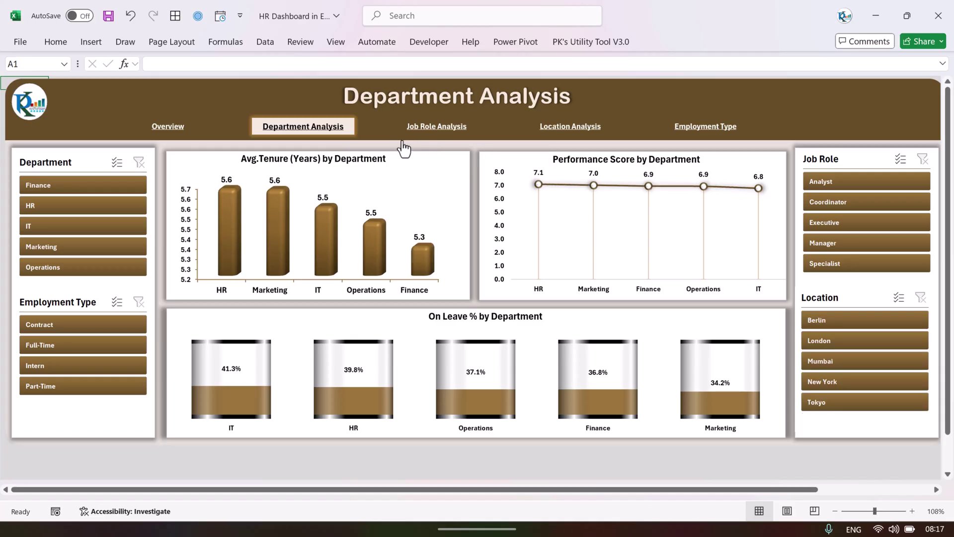
left_click(432, 127)
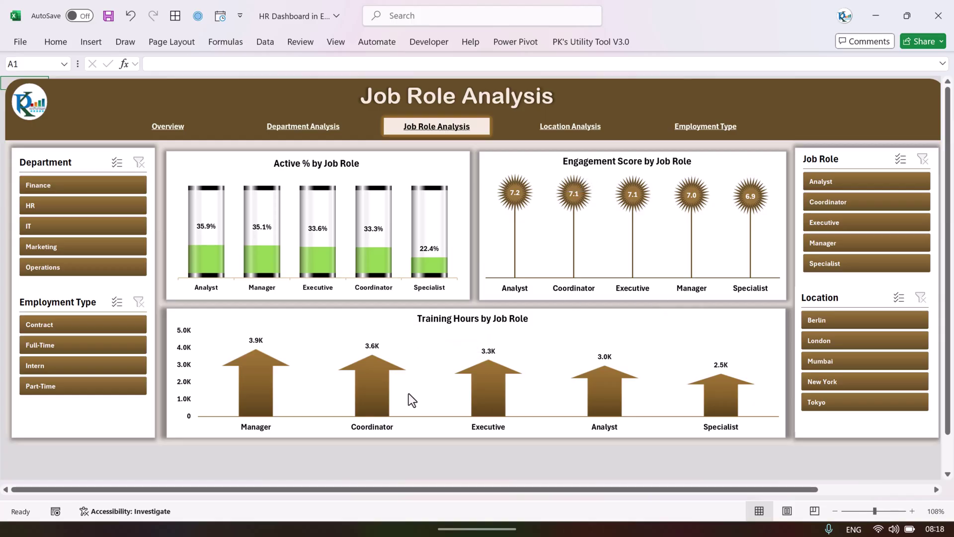
Step: Switch to the Location Analysis page with tenure and on-leave figures by location
left_click(573, 128)
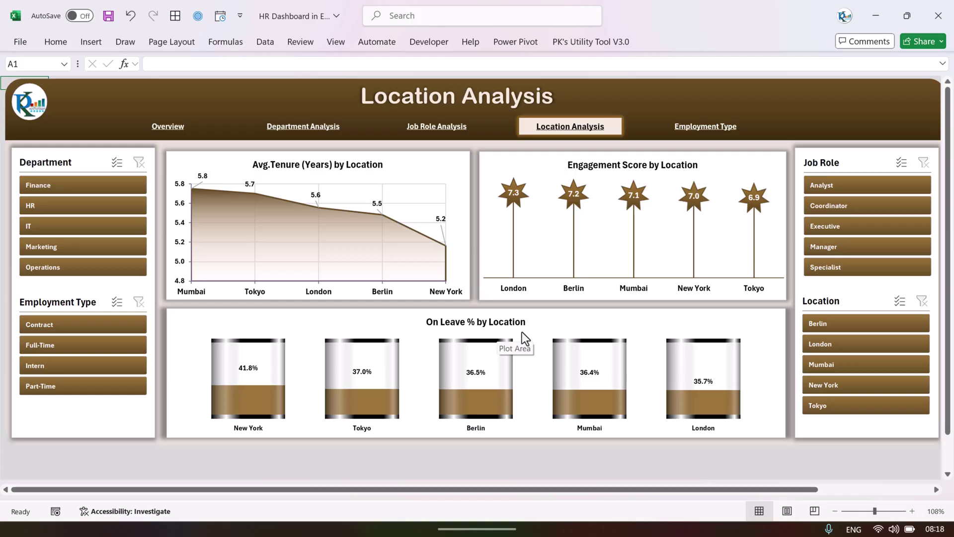
Step: Switch to the Employment Type Analysis page with engagement and training hours by type
left_click(706, 126)
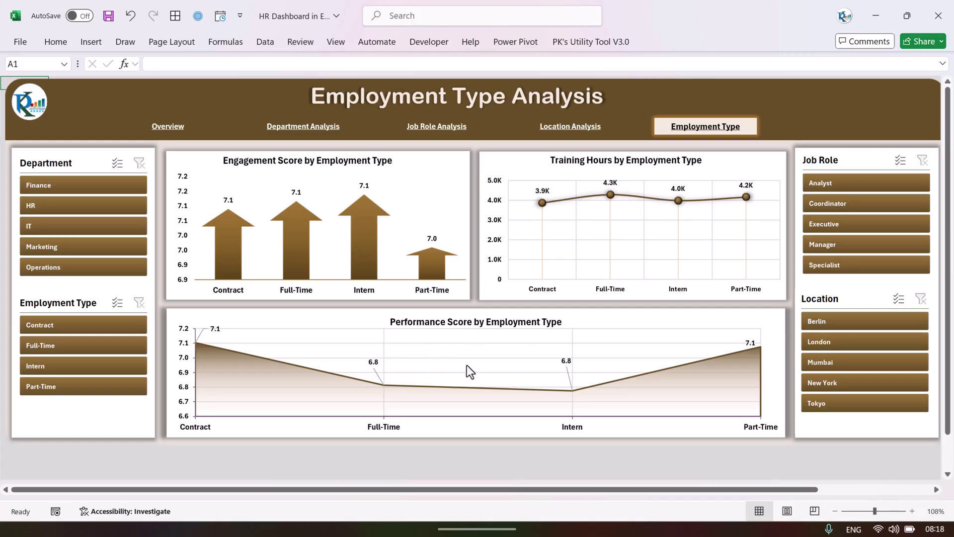
Step: Try Location (Berlin, London, Mumbai) and Job Role (Executive, Manager) filters, clearing each
left_click(858, 321)
left_click(855, 343)
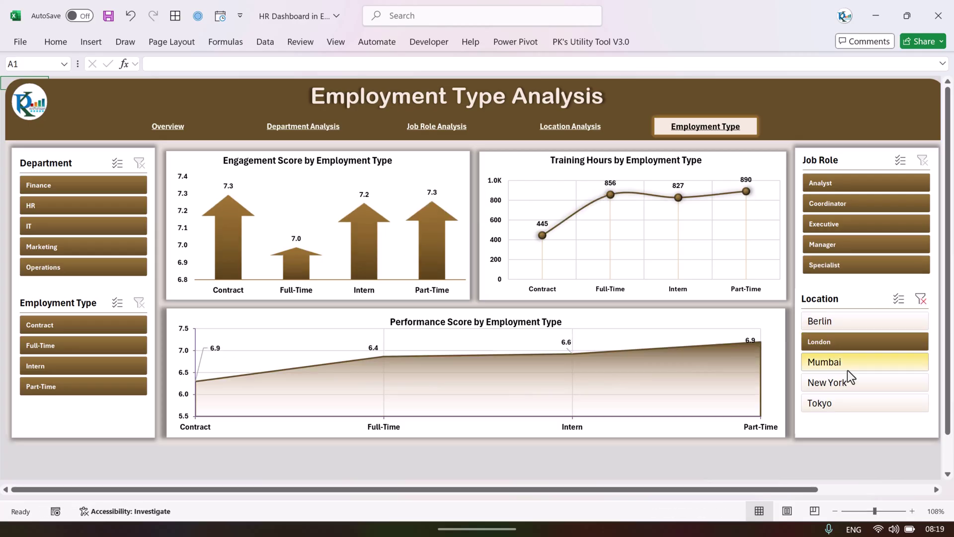
left_click(849, 365)
left_click(921, 299)
left_click(852, 223)
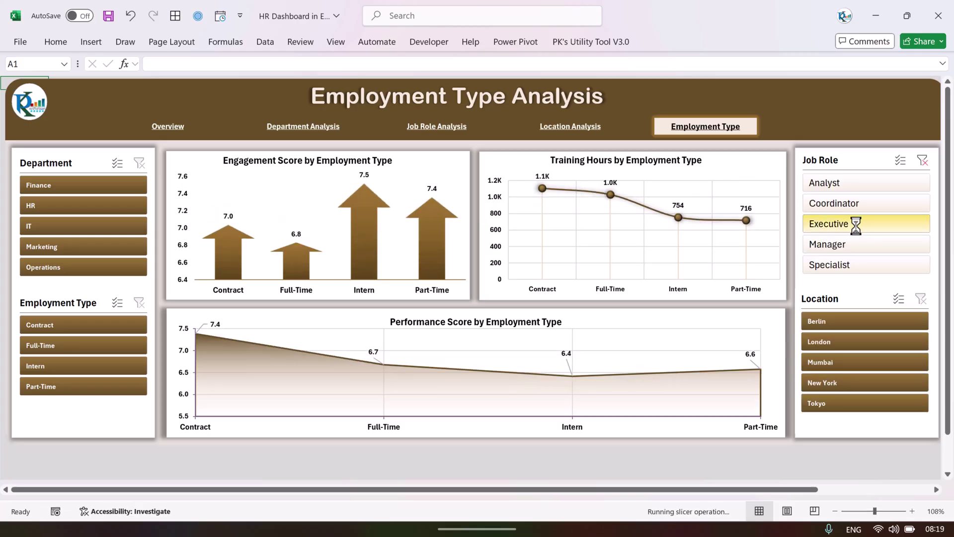
left_click(845, 244)
left_click(922, 160)
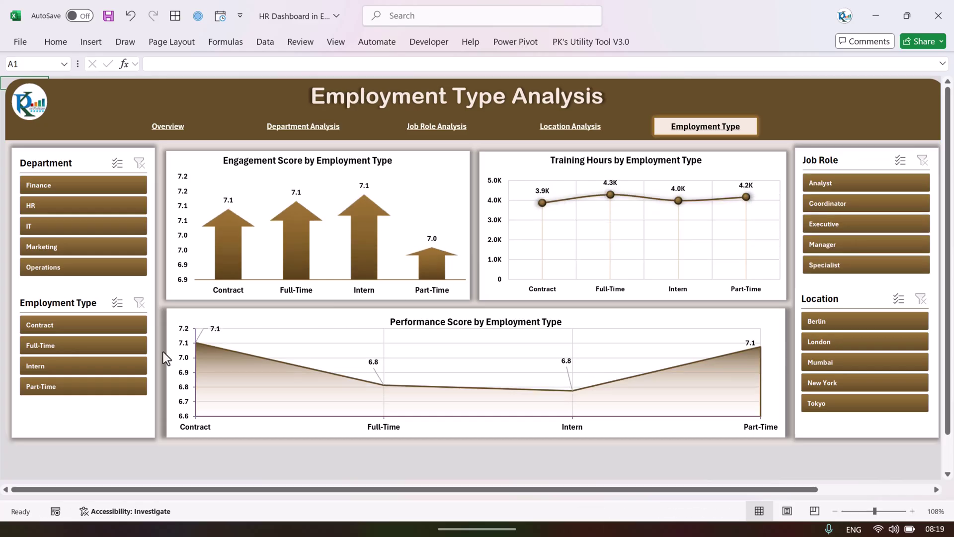
Step: Try Contract and Full-Time, then Finance, HR and Marketing filters, and return to the Overview page
left_click(78, 328)
left_click(72, 346)
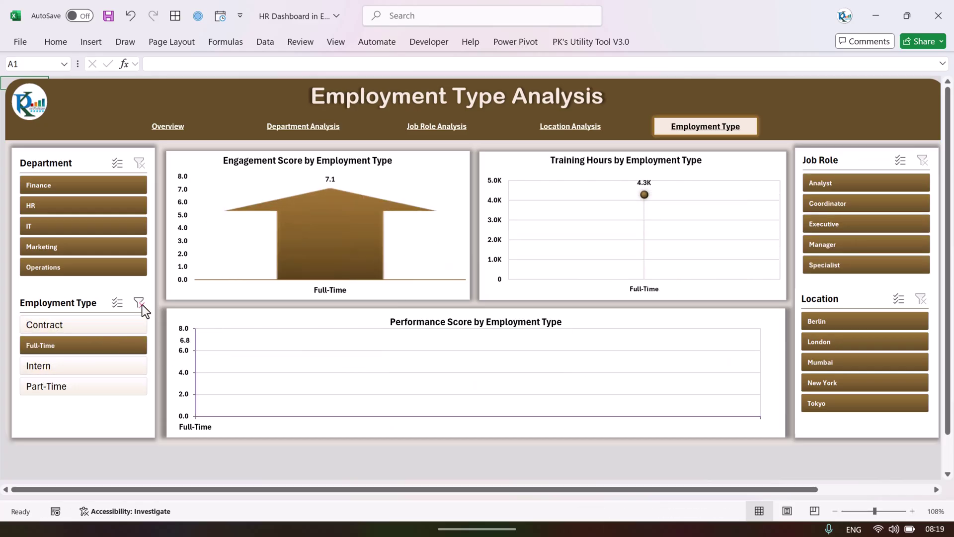
left_click(110, 185)
left_click(111, 205)
left_click(111, 247)
left_click(139, 163)
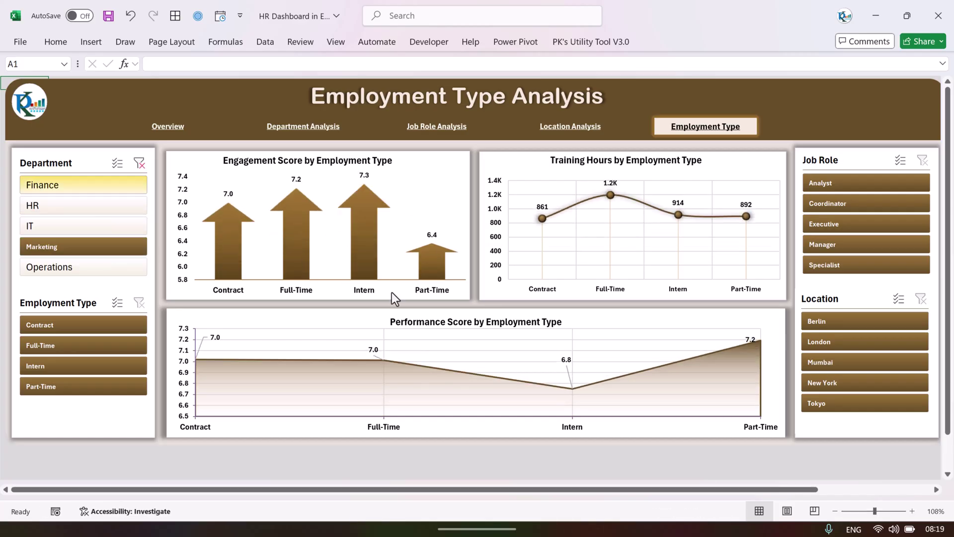
left_click(454, 456)
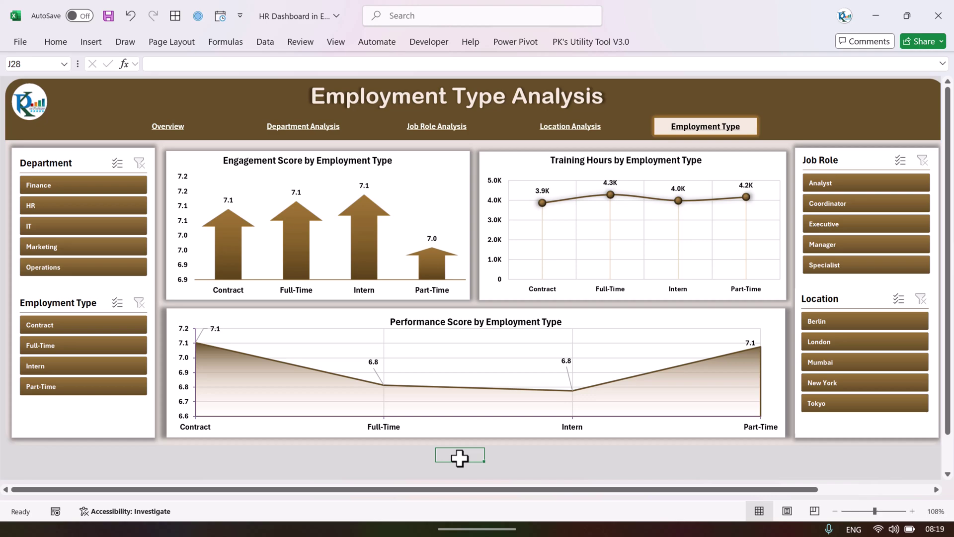
left_click(171, 125)
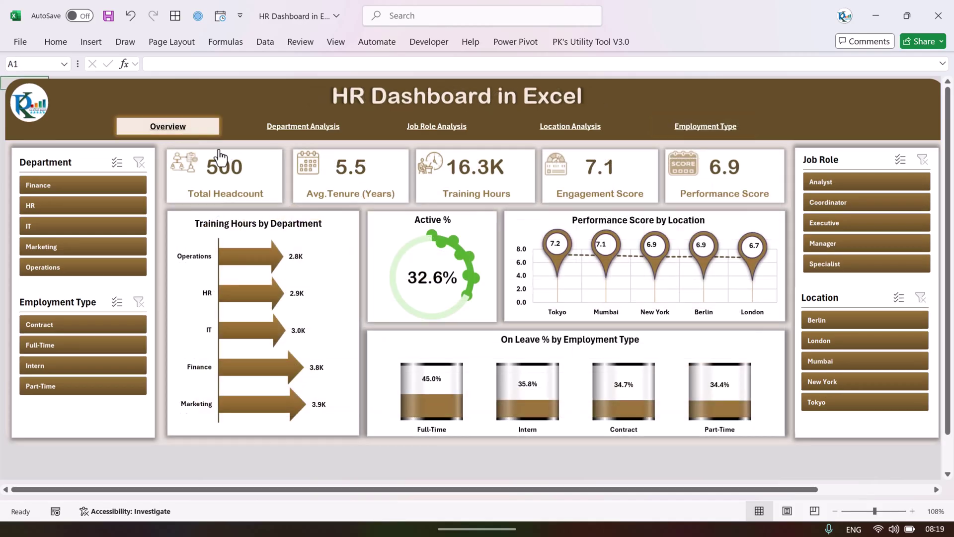
mouse_move(251, 491)
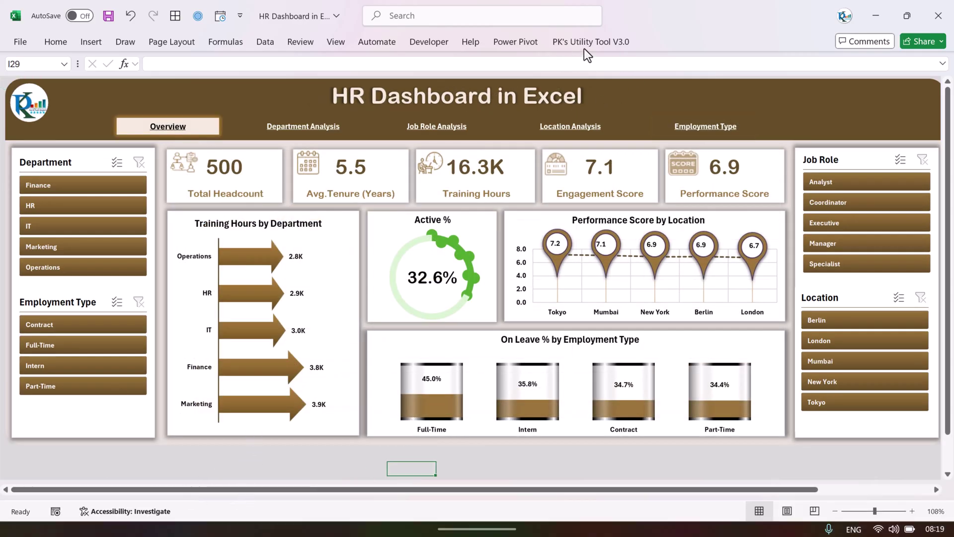
left_click(603, 42)
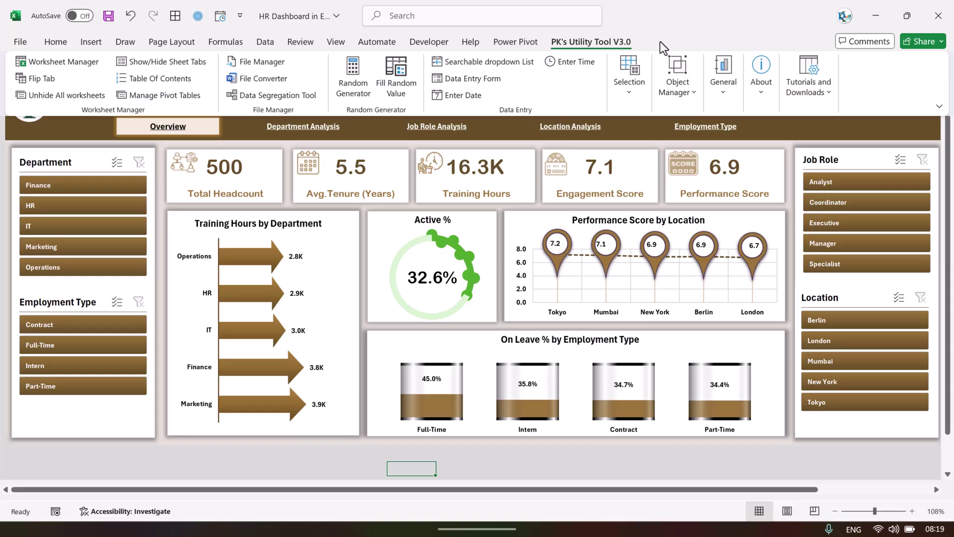
left_click(176, 63)
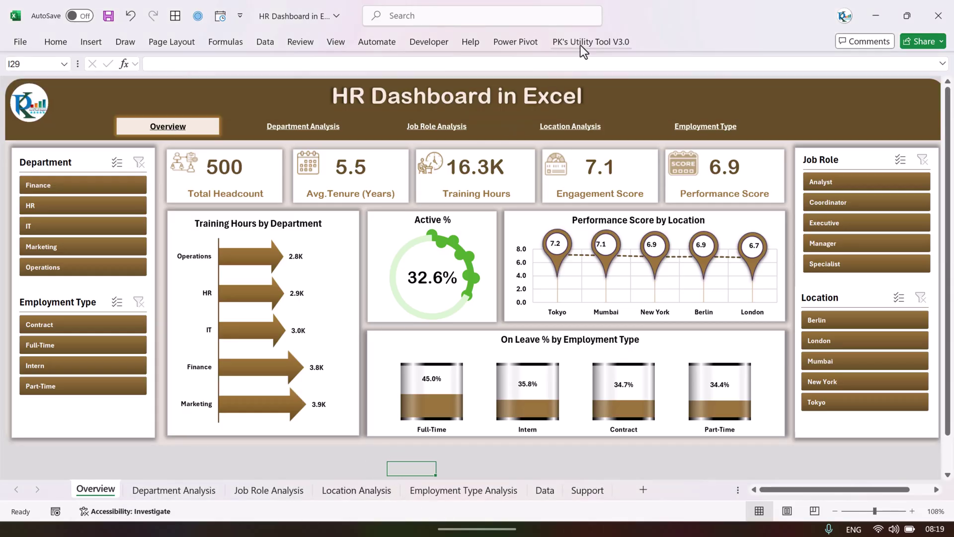
left_click(599, 44)
left_click(176, 63)
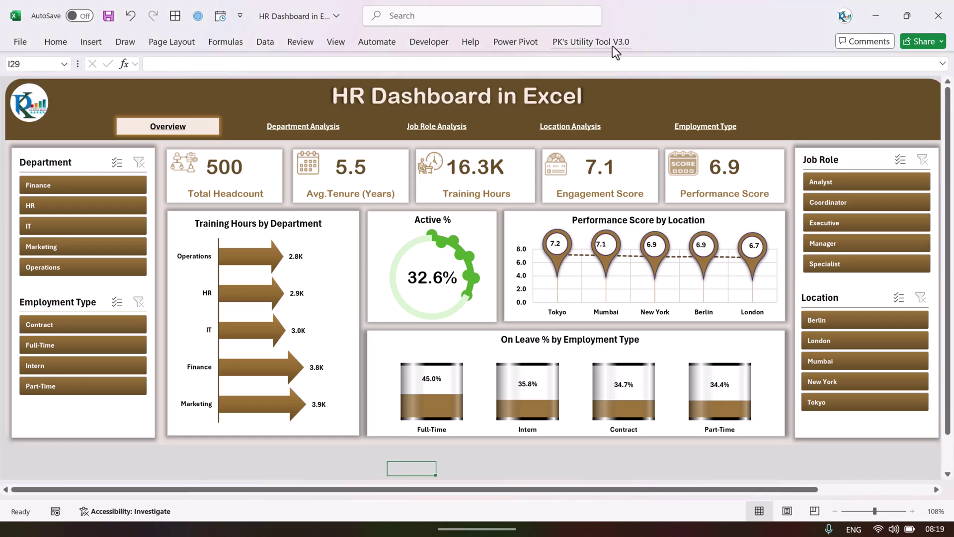
Step: Enable Show sheet tabs for this workbook in Excel Options > Advanced
left_click(22, 42)
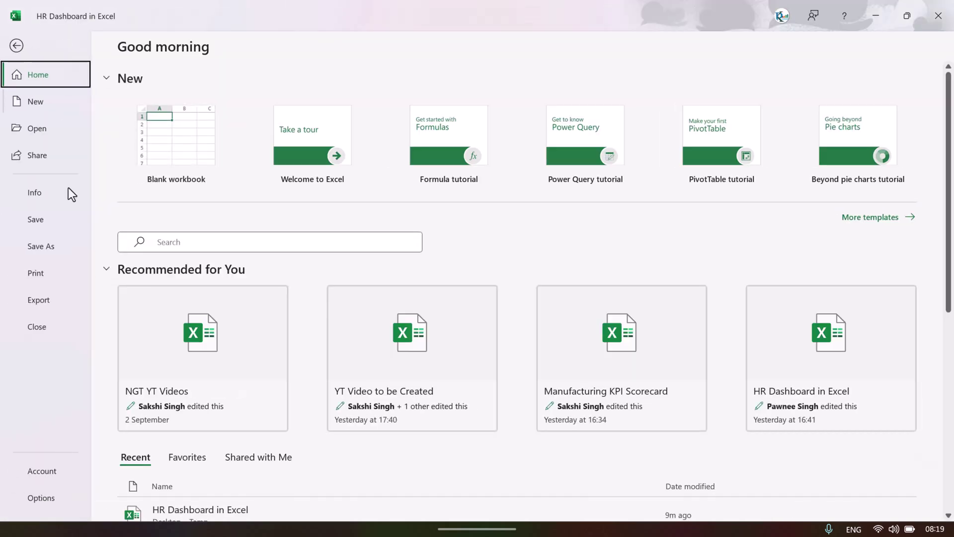
left_click(49, 498)
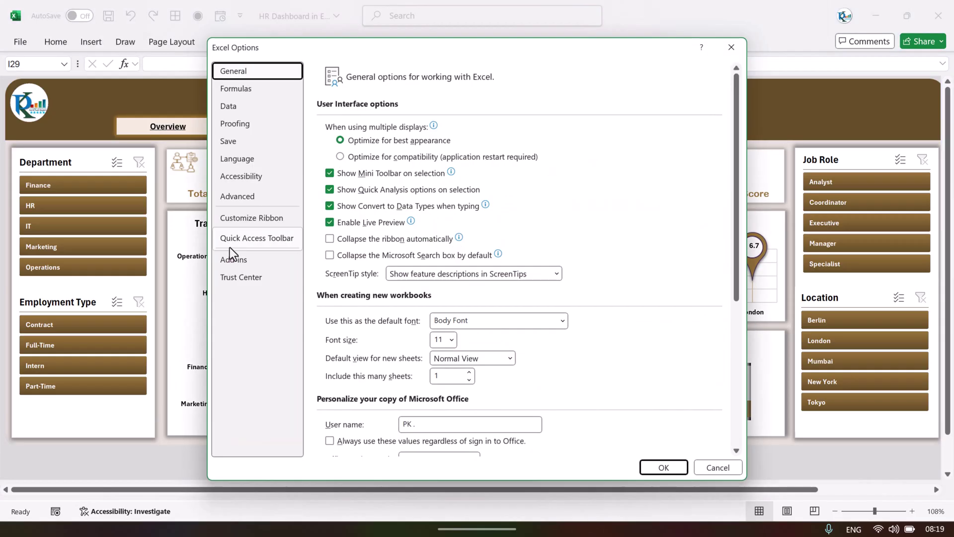
left_click(258, 194)
left_click_drag(736, 106, 740, 282)
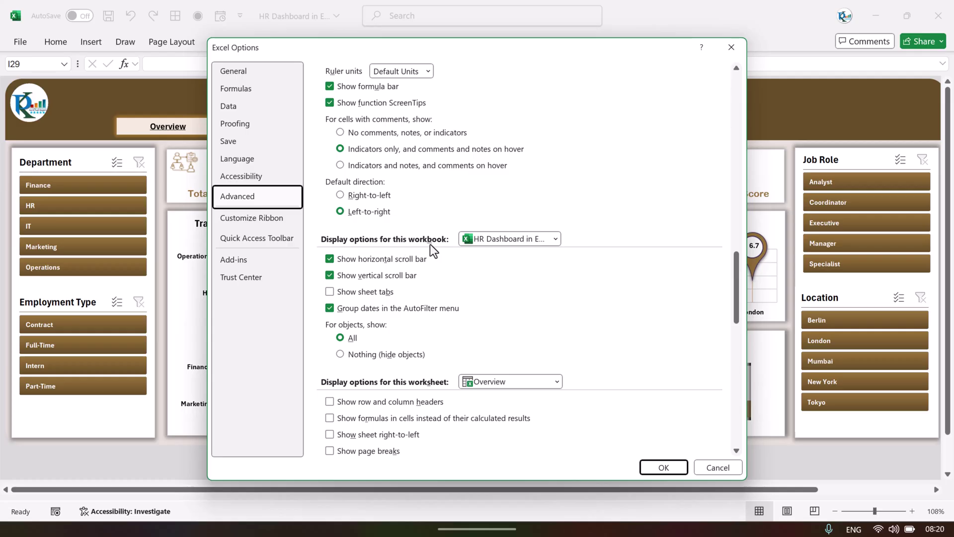
left_click(329, 292)
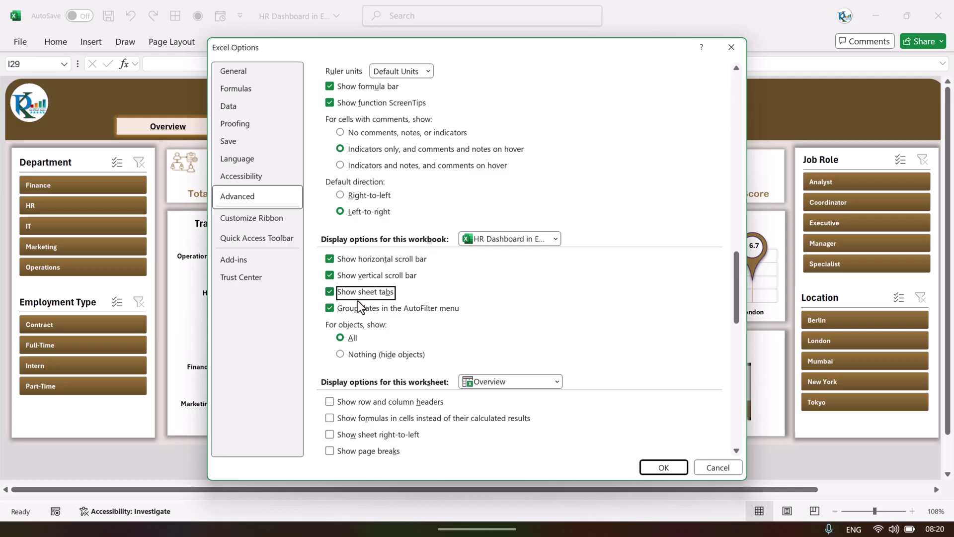
left_click(664, 467)
left_click(478, 466)
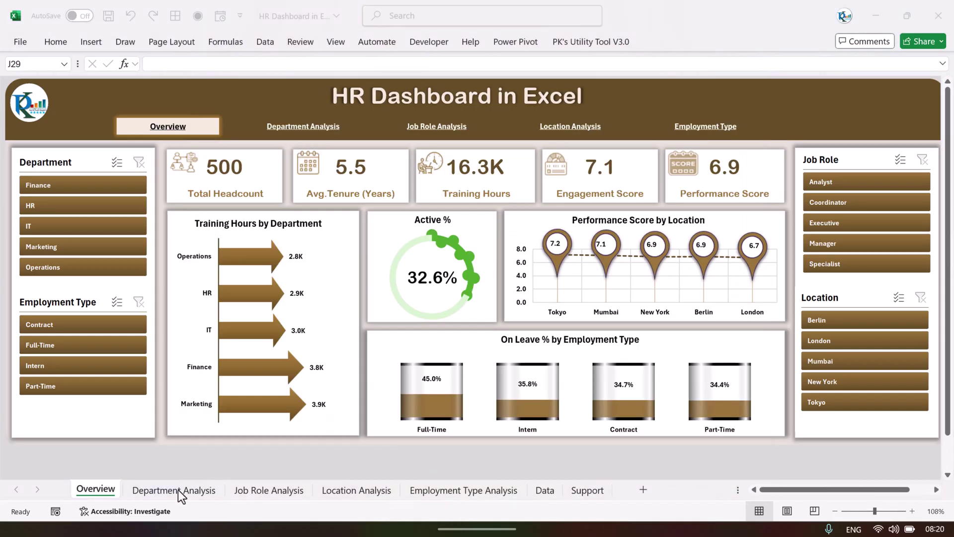
Step: Browse the Job Role, Department and Overview sheets, then the Department, Job Role and Location pages
left_click(248, 490)
left_click(174, 490)
left_click(97, 489)
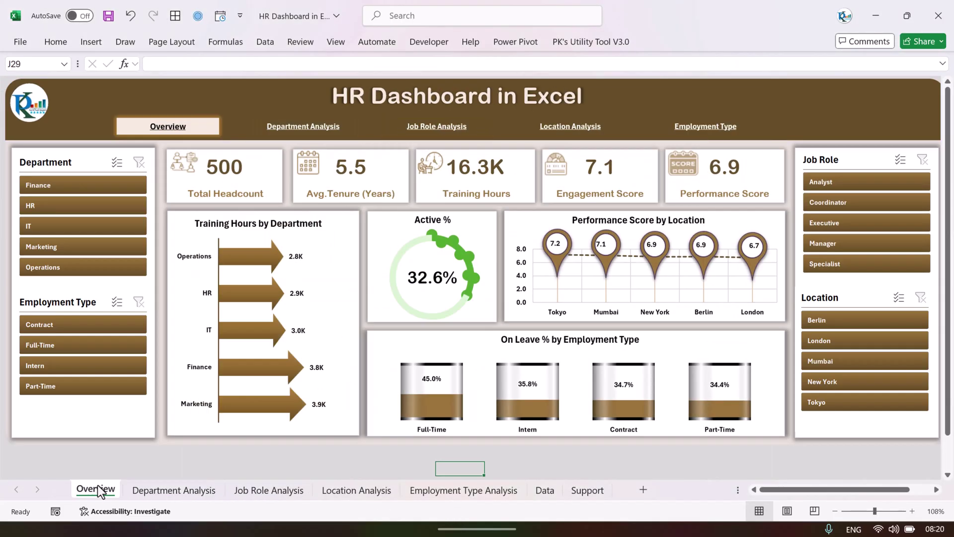
left_click(312, 128)
left_click(435, 125)
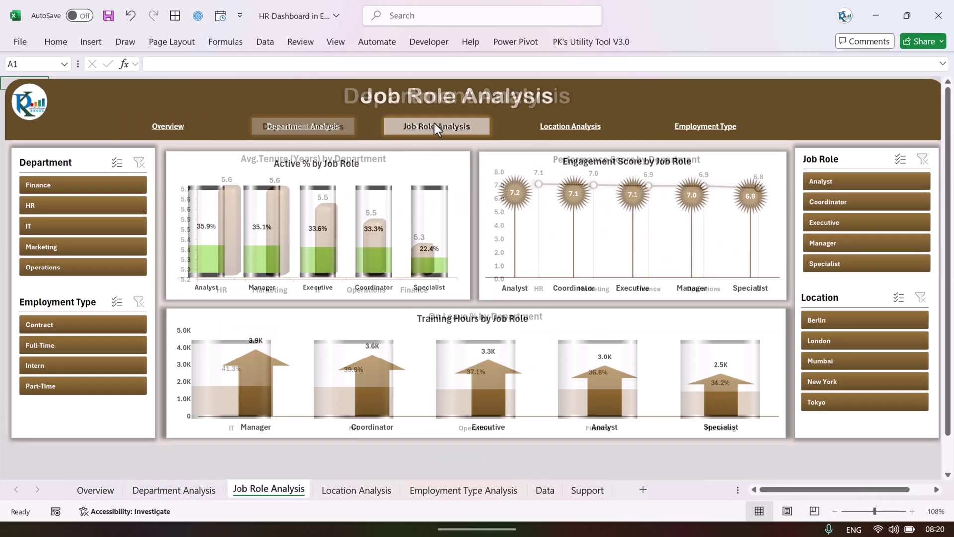
left_click(572, 127)
Step: On the Data sheet, review the S.No., Department, Job Role, Location and Employment Type headers and values
left_click(544, 490)
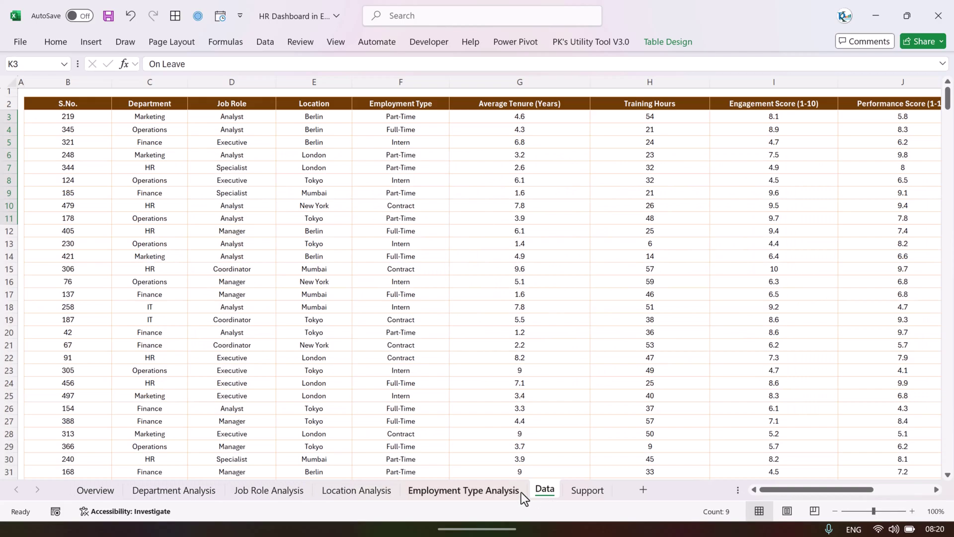
left_click(76, 116)
left_click(109, 104)
key("Down")
key("Up")
key("Right")
key("Down")
key("Up")
key("Right")
key("Down")
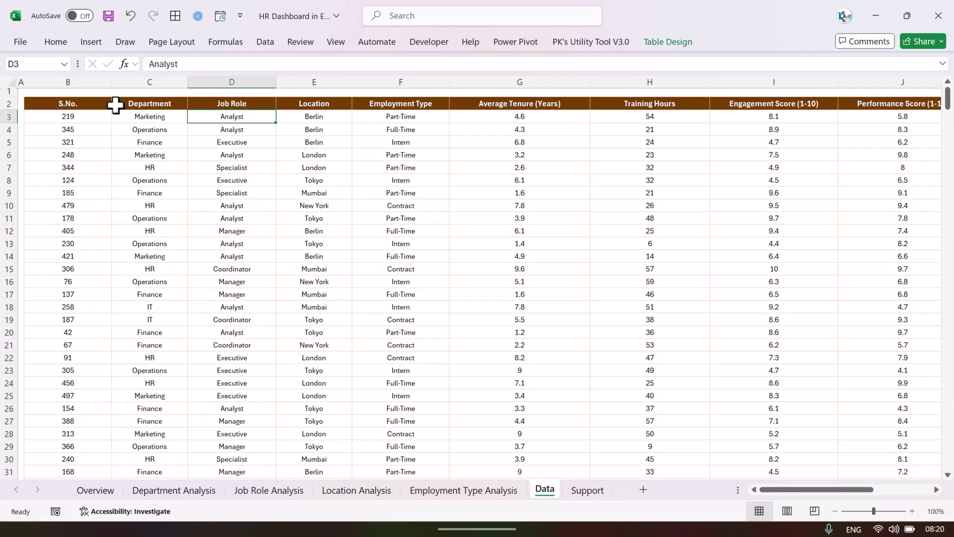
key("Up")
key("Right")
key("Down")
key("Up")
key("Right")
key("Down")
key("Up")
Step: Review the Average Tenure, Training Hours, Engagement, Performance, Active, Total and Status columns
key("Right")
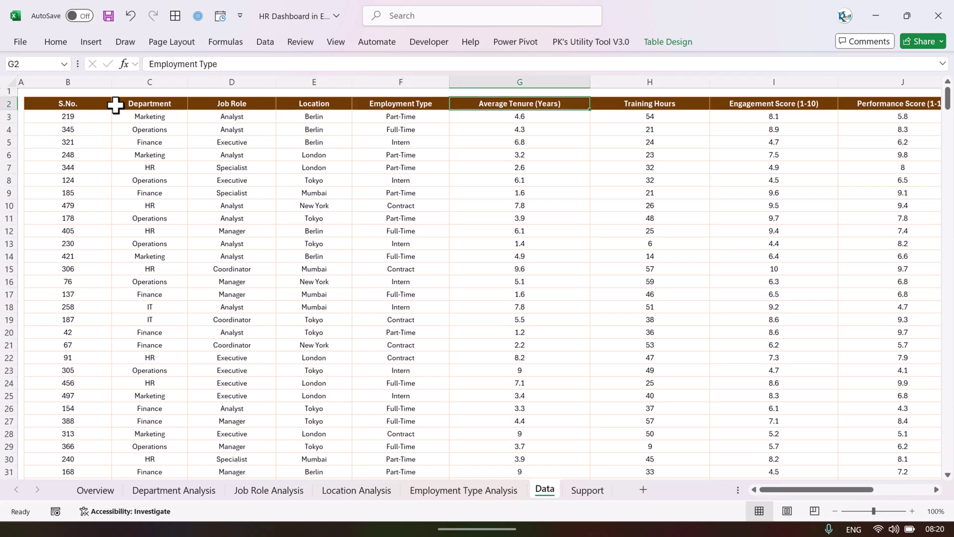
key("Down")
key("Up")
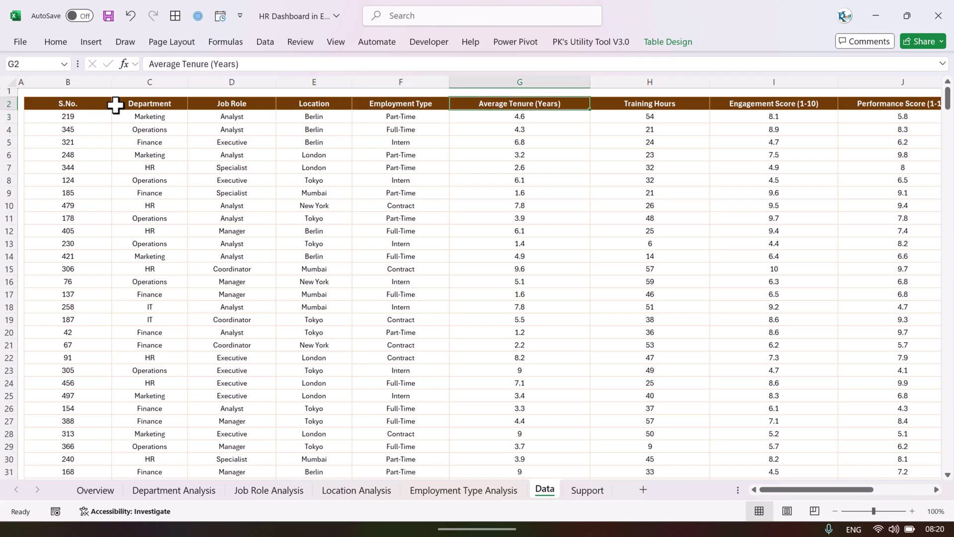
key("Right")
key("Down")
key("Up")
key("Right")
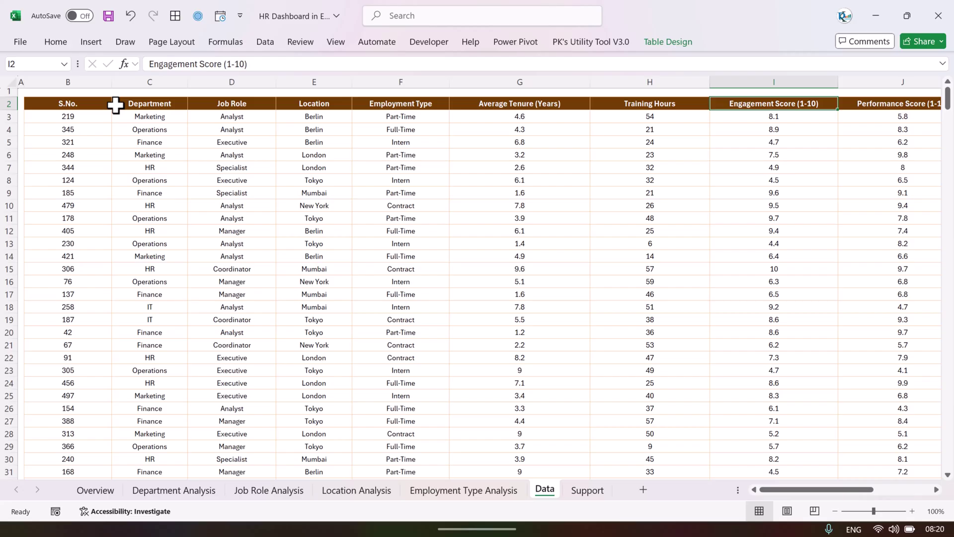
key("Right")
key("Right")
key("Left")
key("Left")
key("Down")
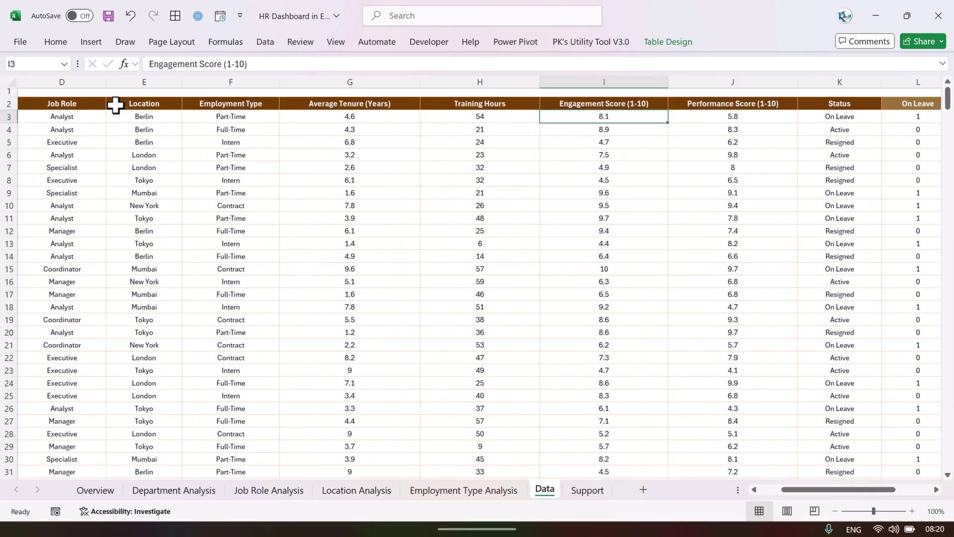
key("Up")
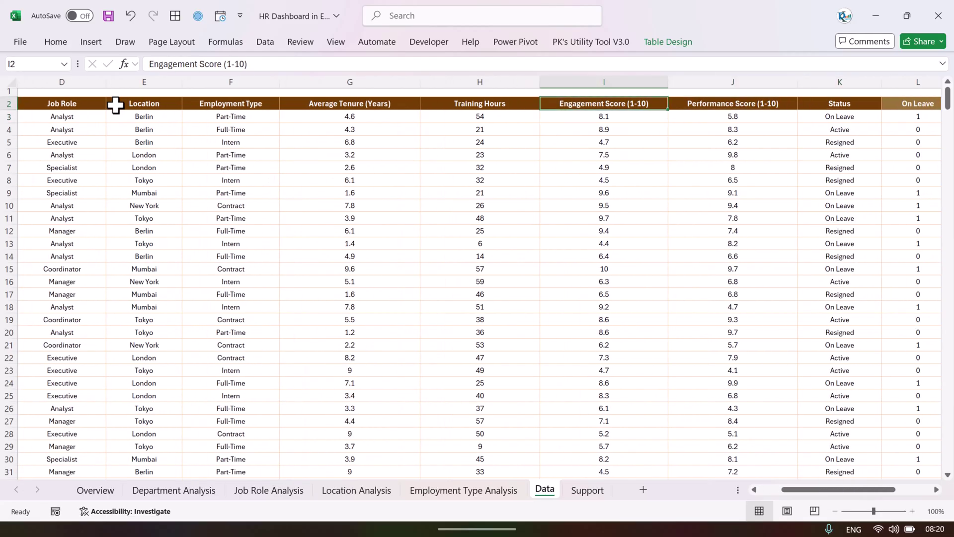
key("Right")
key("Down")
key("Up")
key("Right")
key("Right")
key("Right")
key("Right")
key("Right")
key("Left")
key("Left")
key("Left")
key("Left")
key("Down")
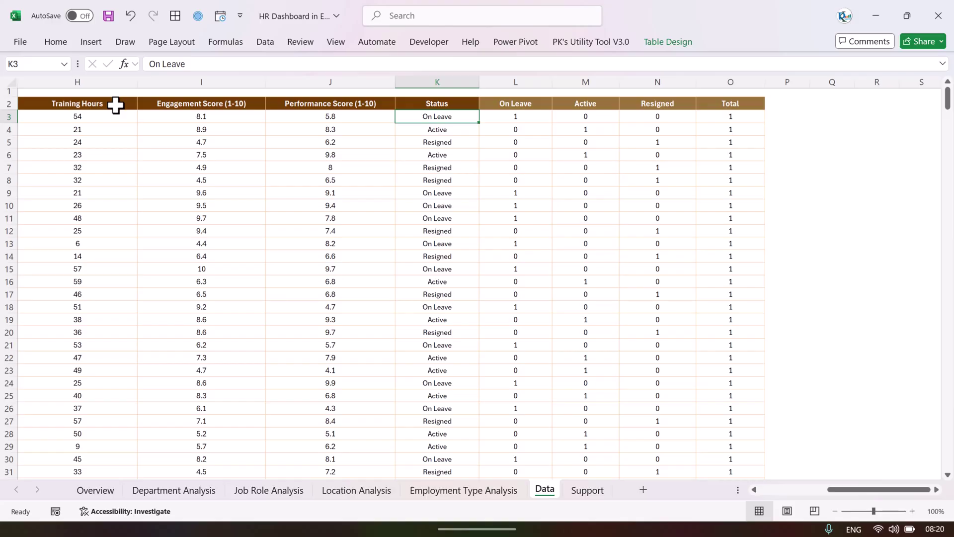
key("Down")
key("Down")
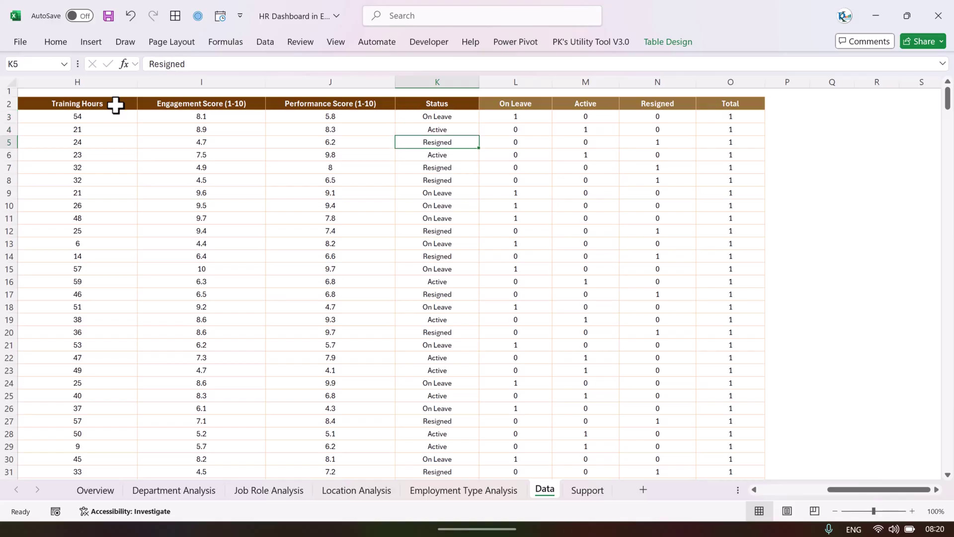
key("Up")
key("Up")
key("Right")
key("Right")
key("Right")
key("Left")
key("Left")
key("Right")
key("Right")
key("Left")
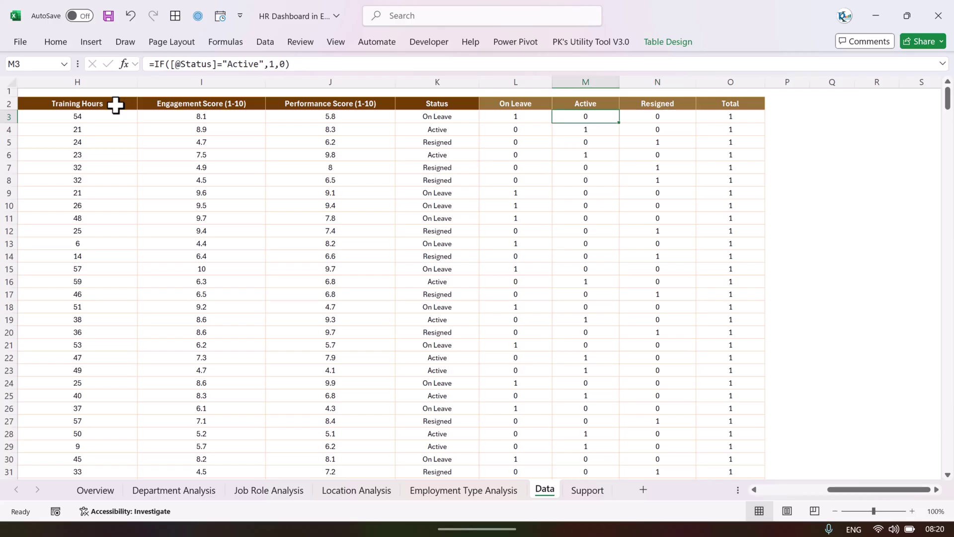
key("Left")
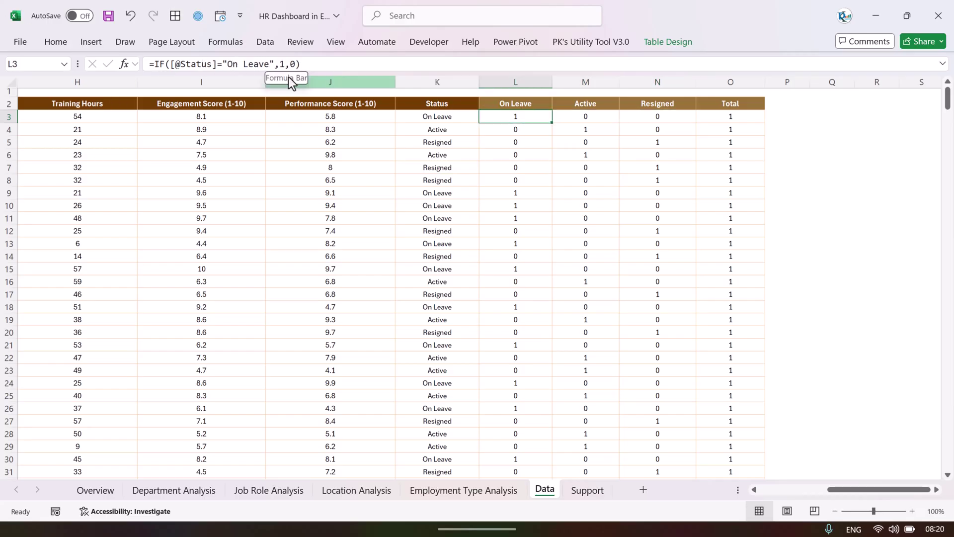
key("Up")
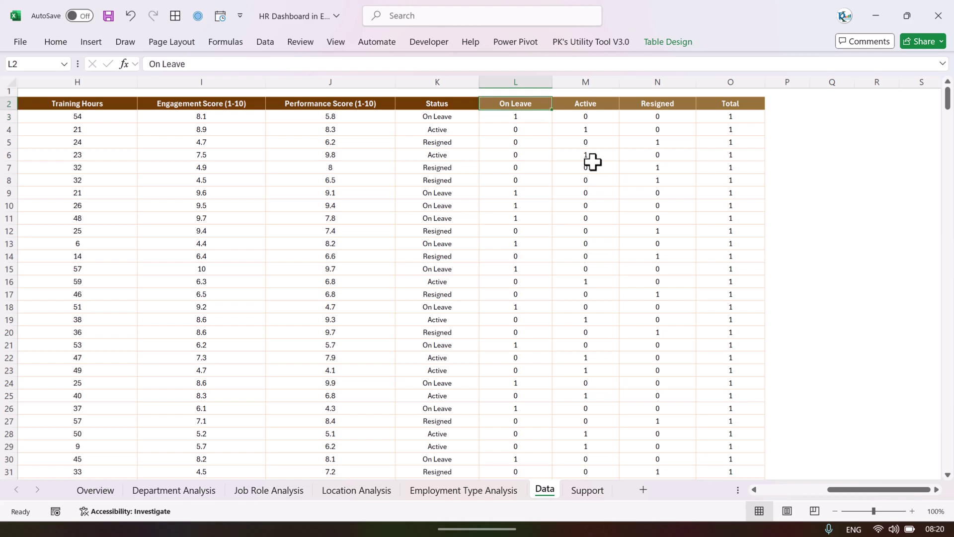
key("shift+Right")
key("shift+Right")
key("Down")
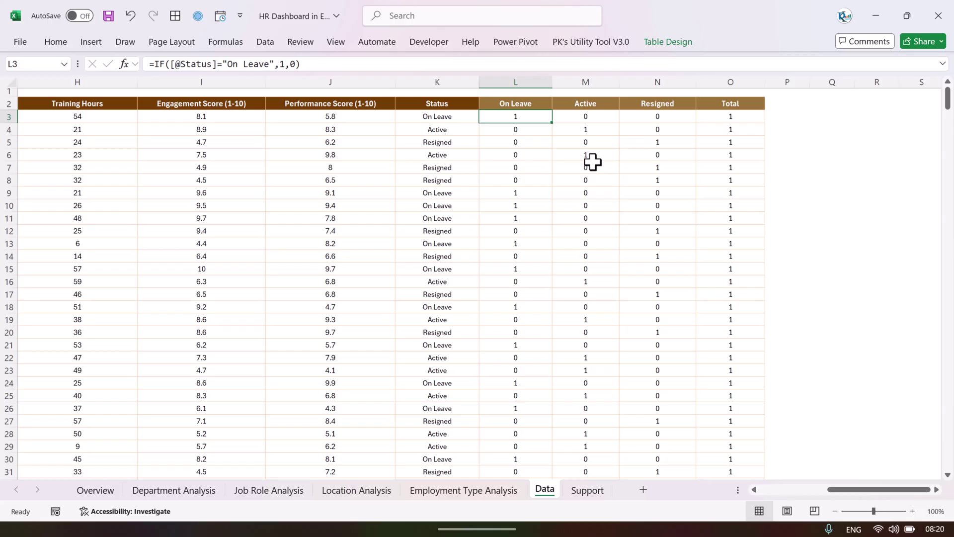
key("Right")
key("Left")
key("Up")
key("Down")
key("Up")
key("Down")
key("Right")
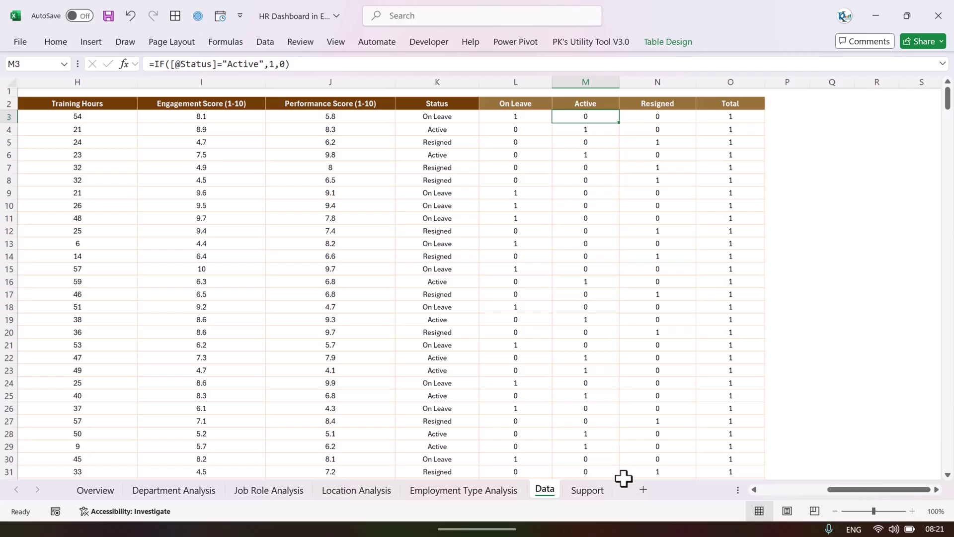
left_click(582, 497)
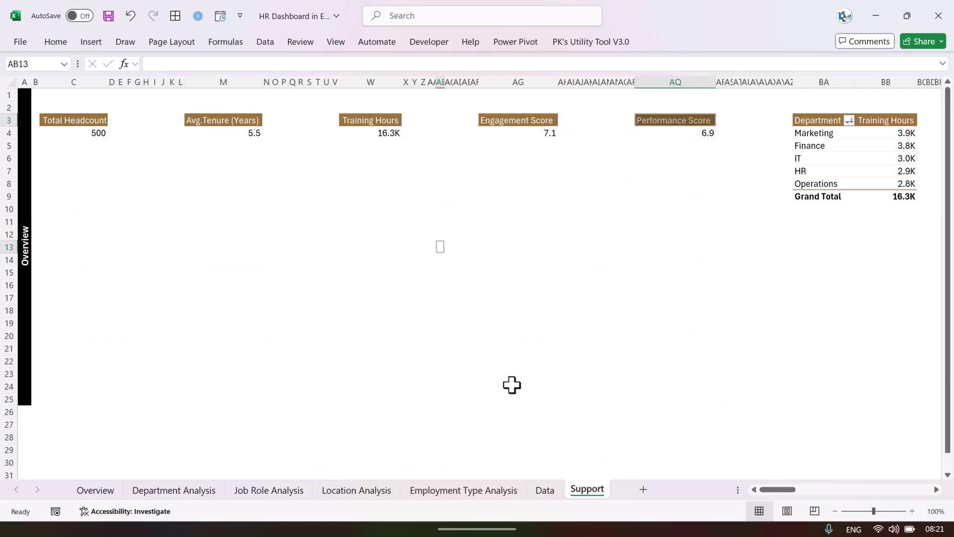
left_click(74, 122)
left_click_drag(82, 131, 745, 134)
left_click(439, 259)
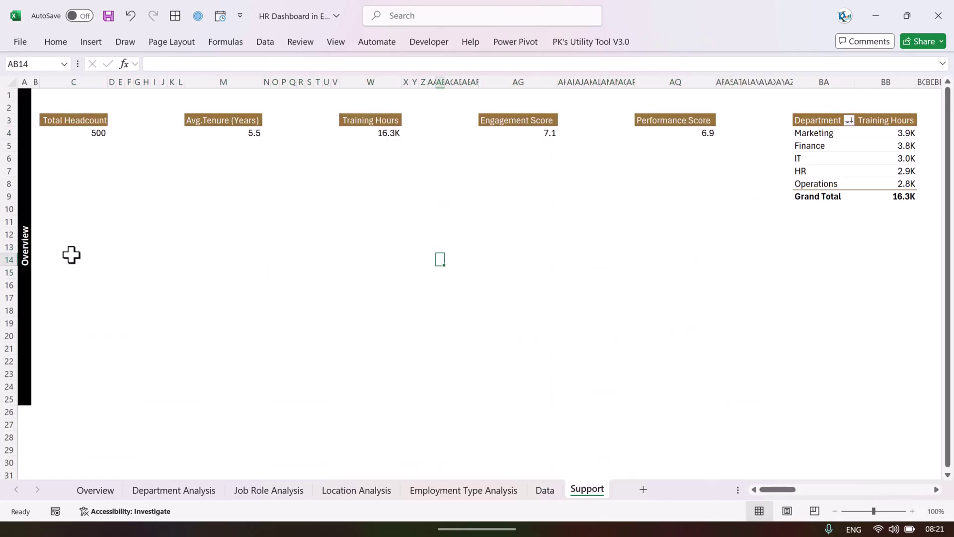
left_click(26, 215)
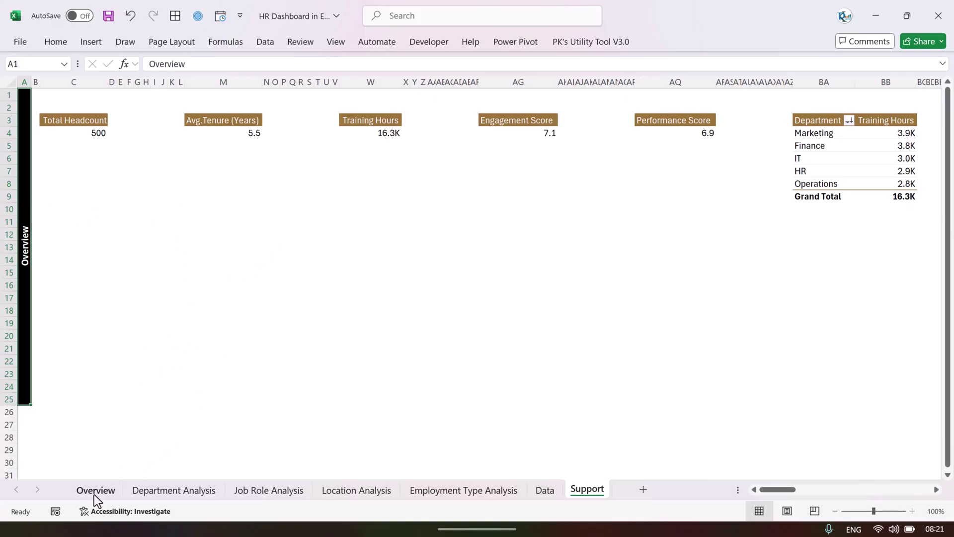
left_click(90, 132)
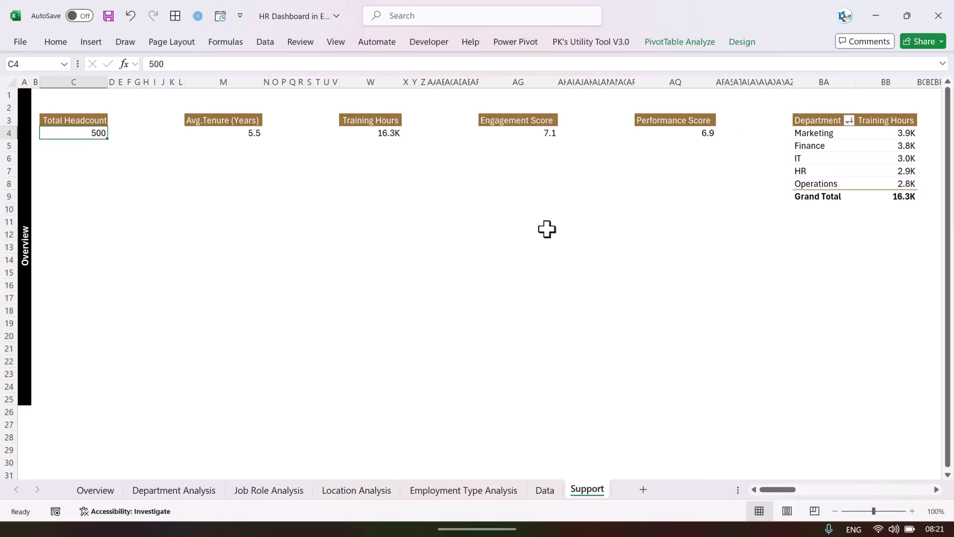
right_click(92, 132)
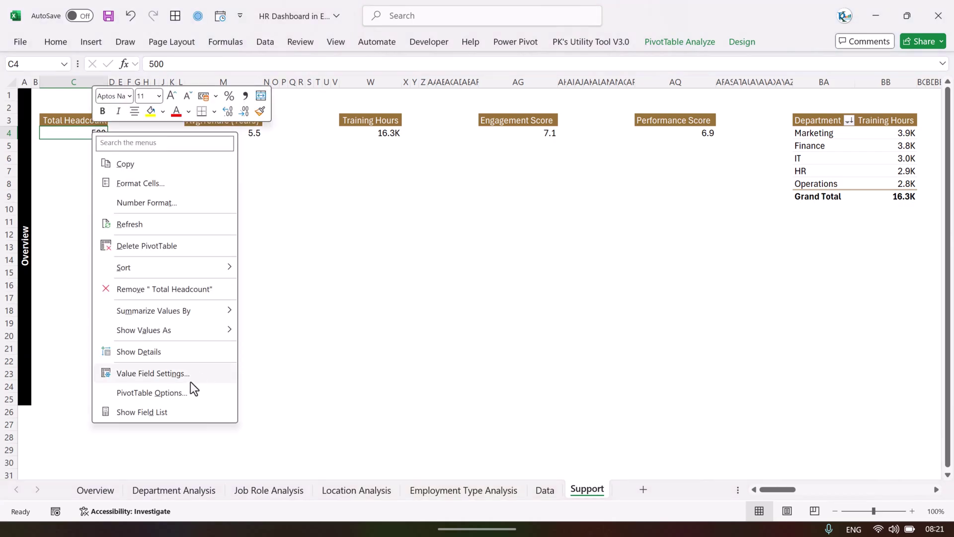
left_click(148, 412)
left_click_drag(427, 253, 341, 117)
left_click_drag(411, 270, 651, 475)
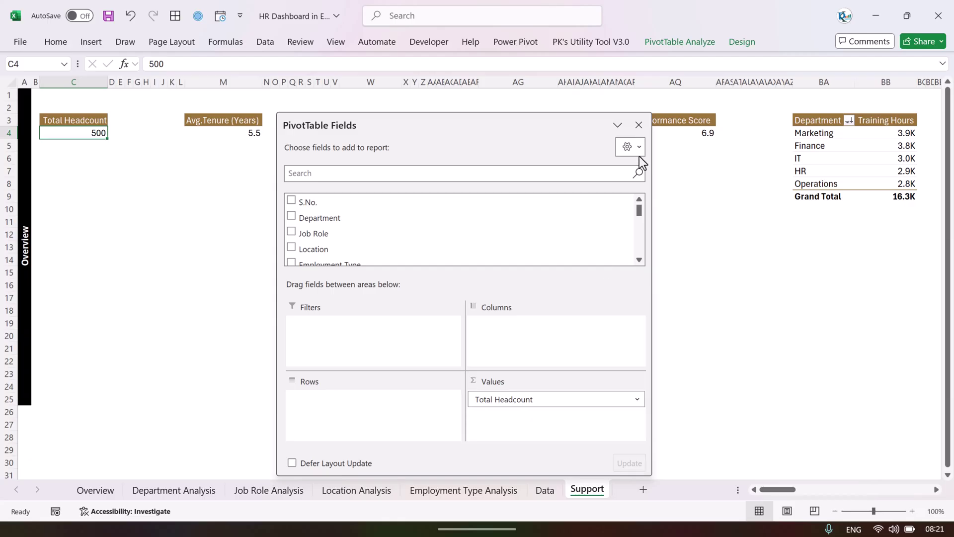
left_click(638, 125)
left_click(249, 132)
left_click(398, 133)
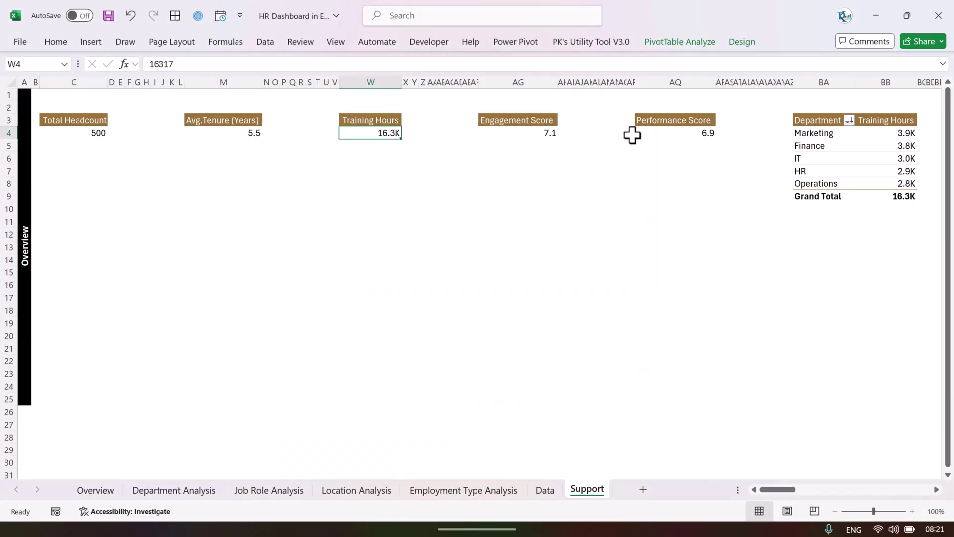
left_click(28, 242)
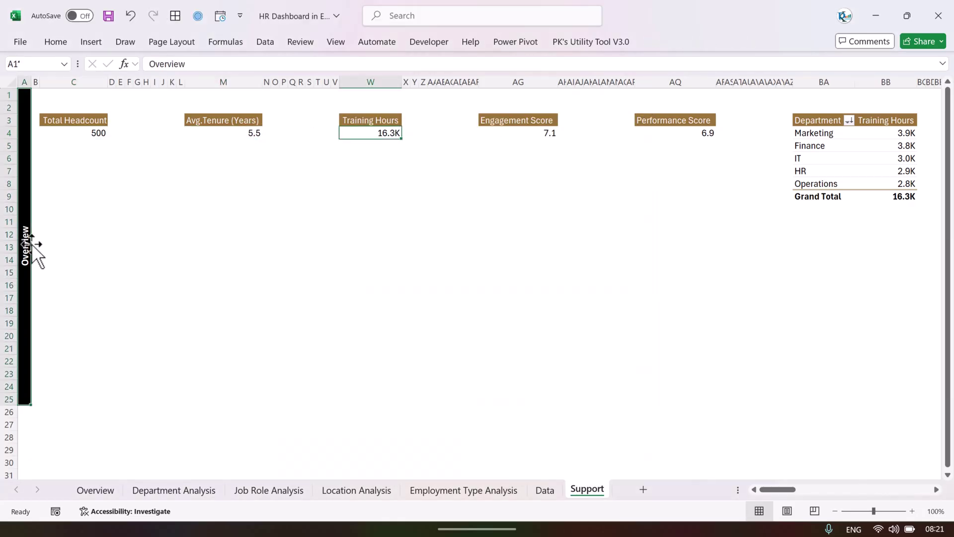
left_click(95, 490)
left_click(587, 489)
scroll(613, 258, "right", 10)
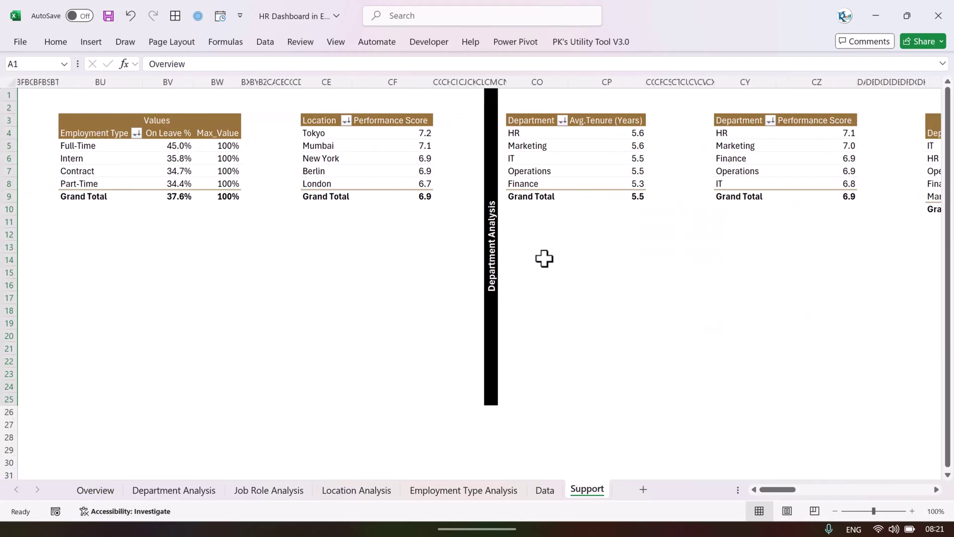
scroll(544, 258, "right", 1)
left_click(451, 225)
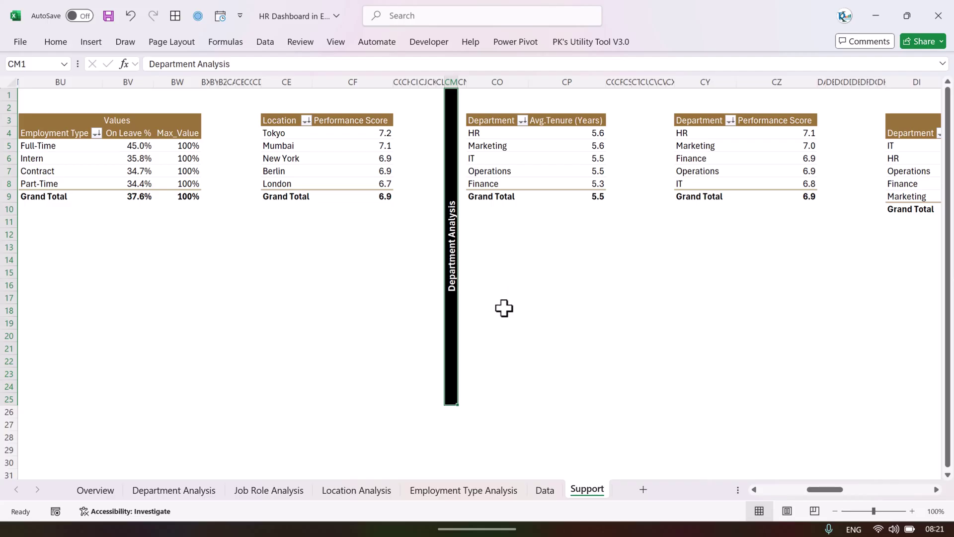
scroll(505, 230, "right", 5)
scroll(334, 234, "right", 1)
scroll(334, 234, "right", 4)
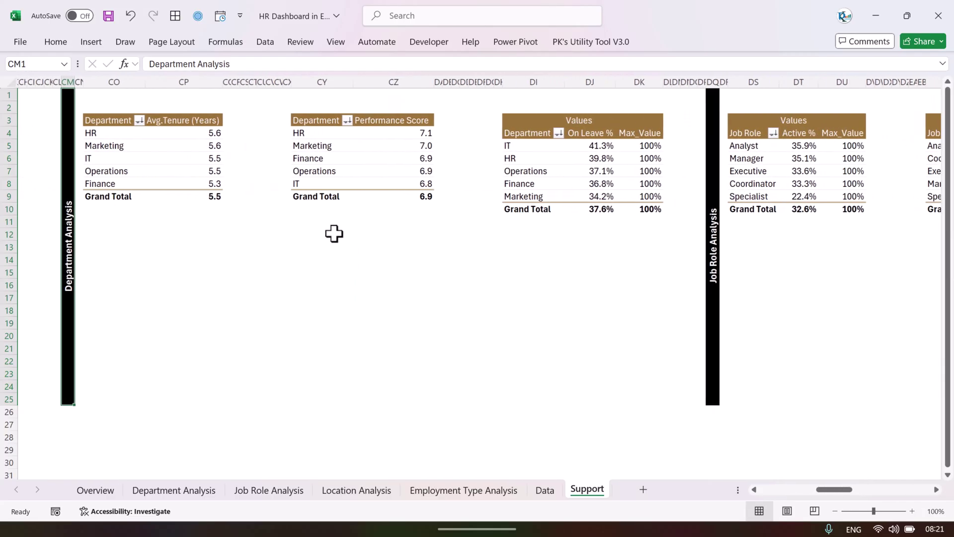
scroll(614, 219, "right", 6)
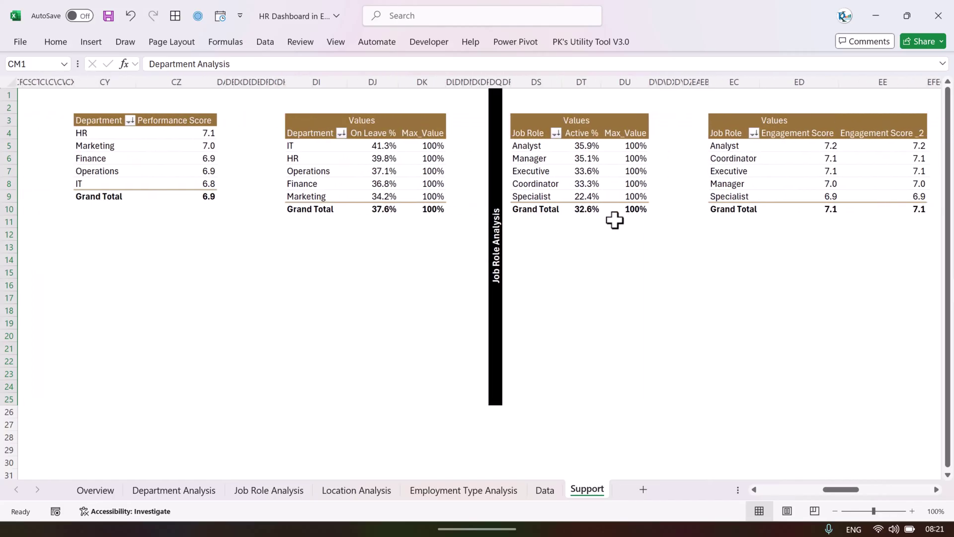
left_click(463, 238)
scroll(729, 241, "right", 10)
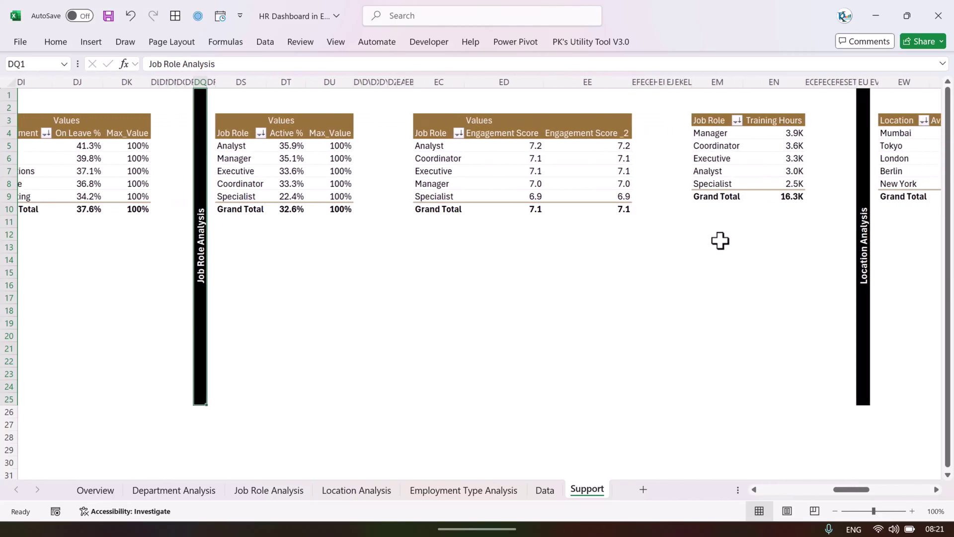
scroll(525, 224, "right", 2)
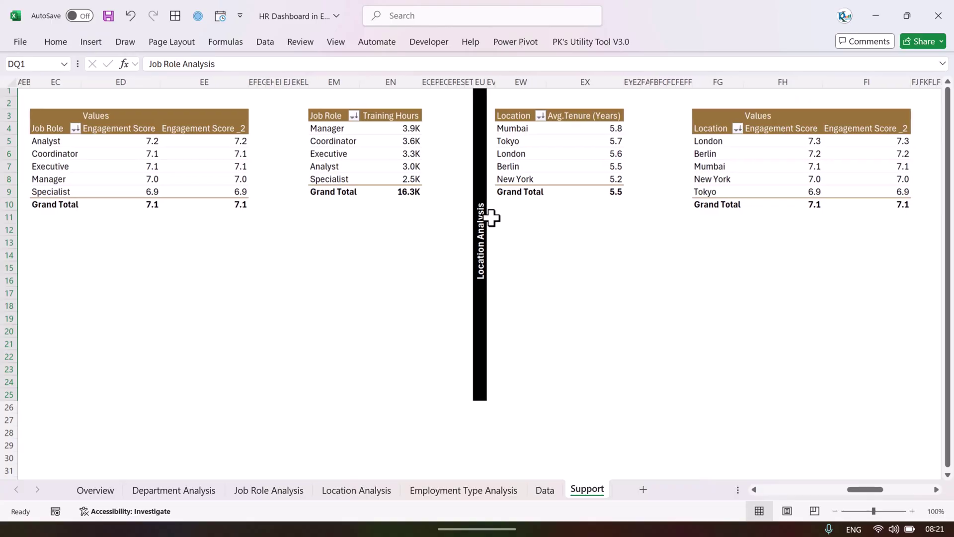
left_click(485, 222)
scroll(684, 243, "right", 6)
scroll(669, 243, "right", 8)
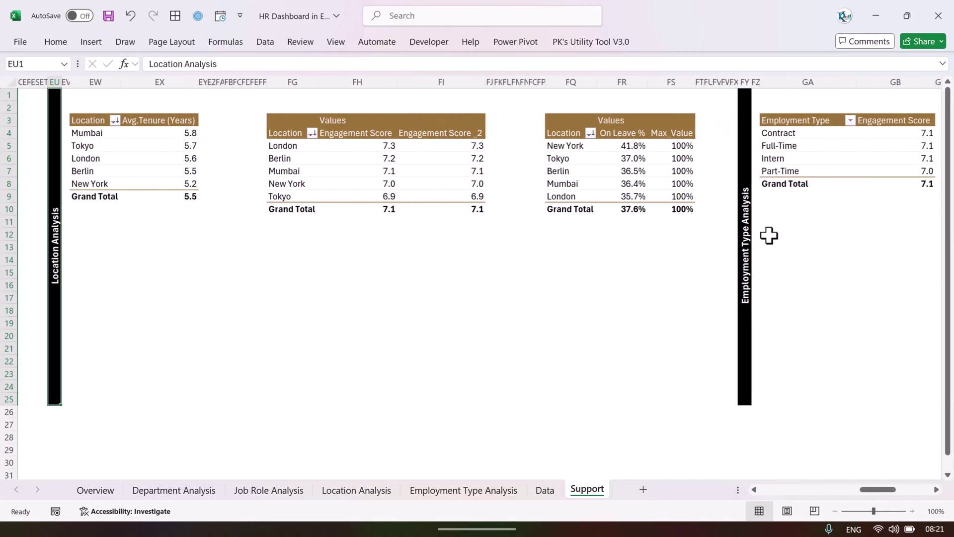
left_click(353, 233)
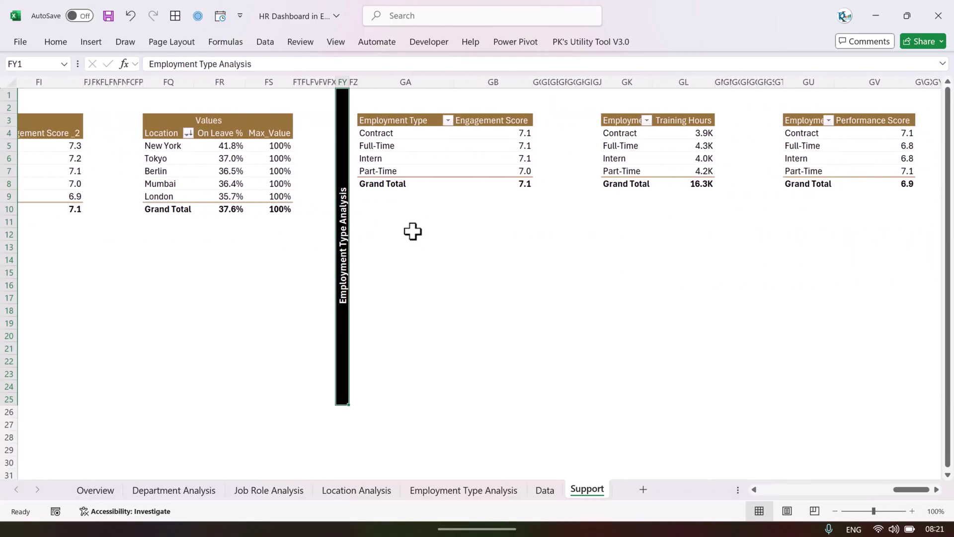
scroll(765, 233, "right", 4)
scroll(765, 233, "left", 20)
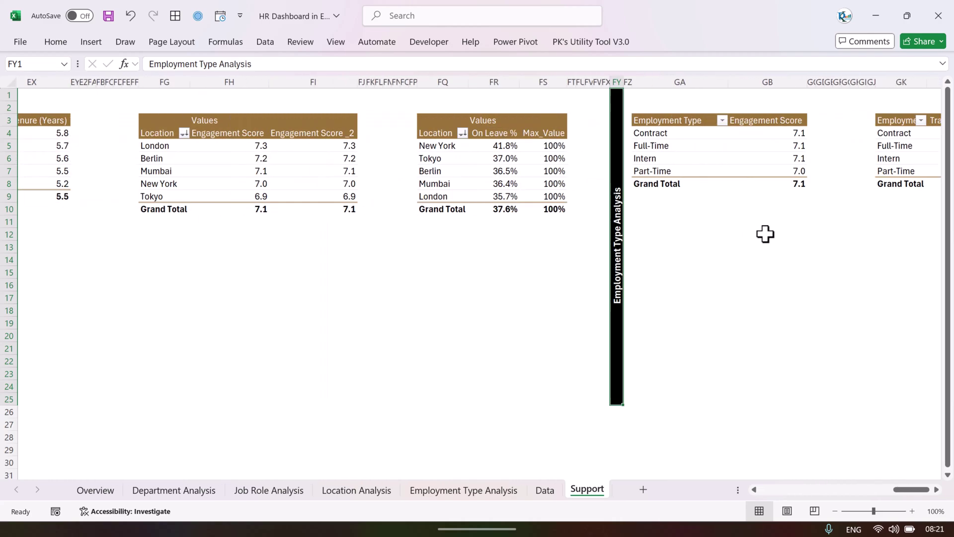
scroll(439, 257, "left", 2)
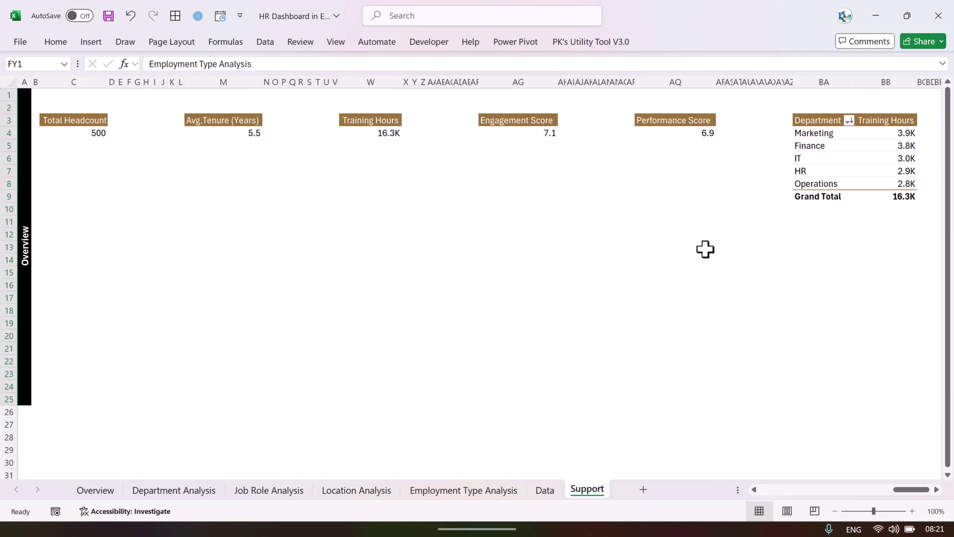
left_click(869, 145)
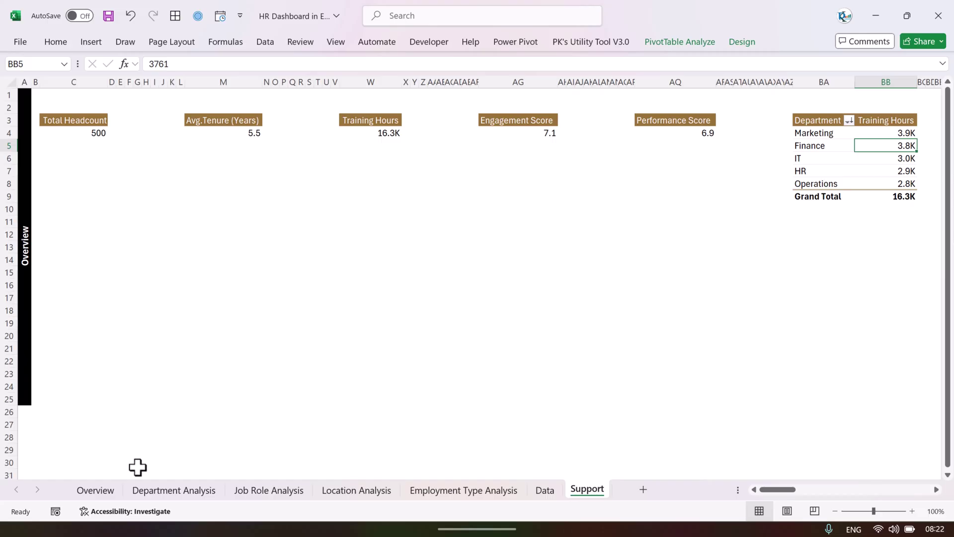
Step: On the Data sheet, select all 500 employee records and clear them
left_click(95, 490)
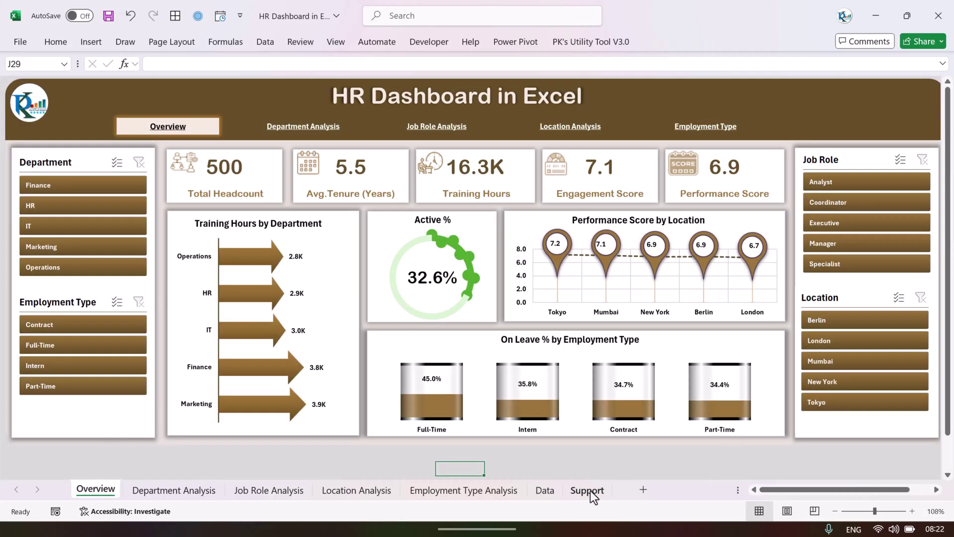
left_click(542, 492)
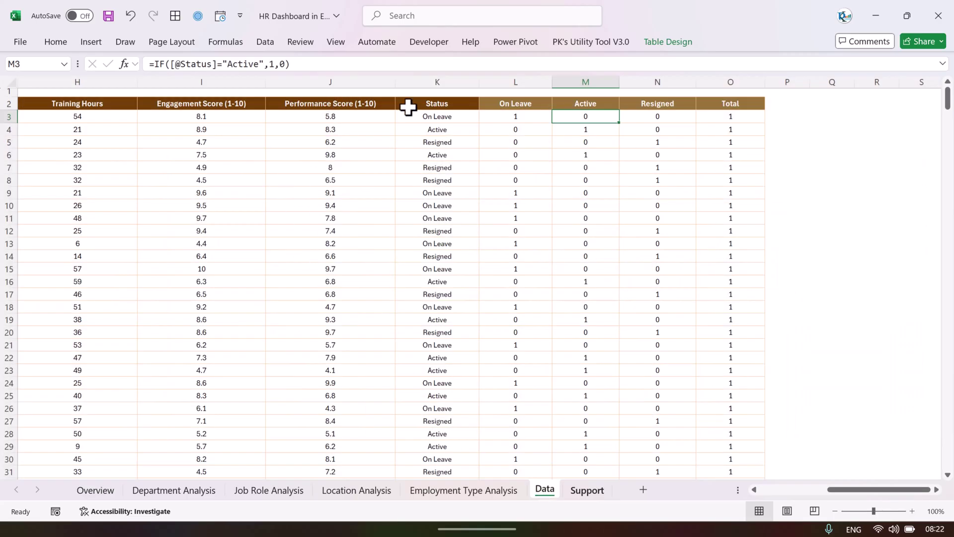
left_click(451, 106)
key("ctrl+Left")
key("Down")
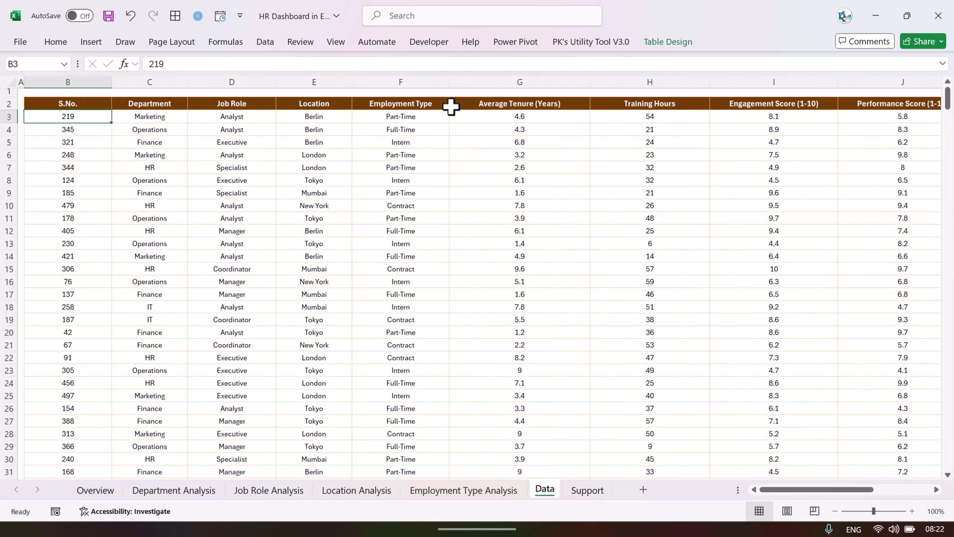
key("shift+Right")
key("shift+Right")
key("shift+Right")
key("shift+Right")
key("shift+Right")
key("shift+Right")
key("shift+Right")
key("shift+Right")
key("shift+Right")
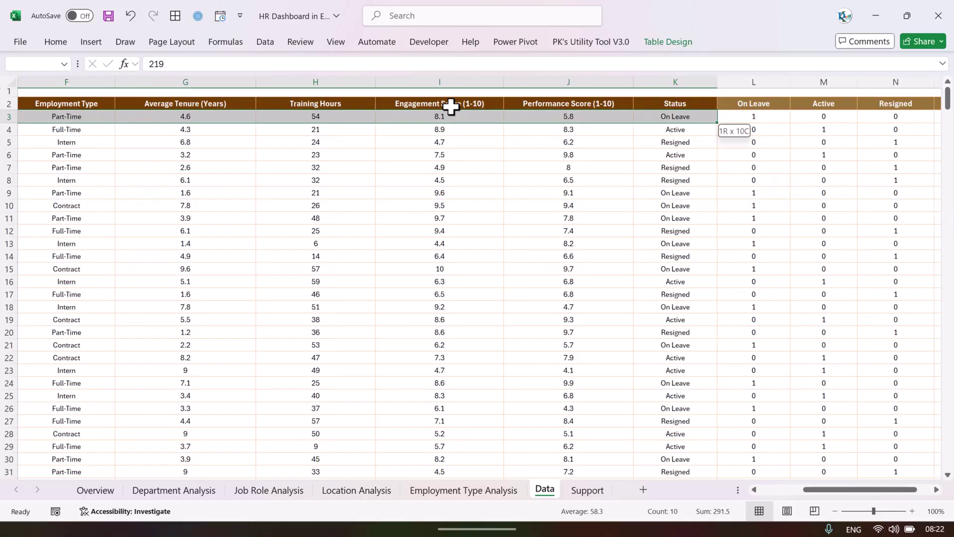
key("ctrl+shift+Down")
key("Delete")
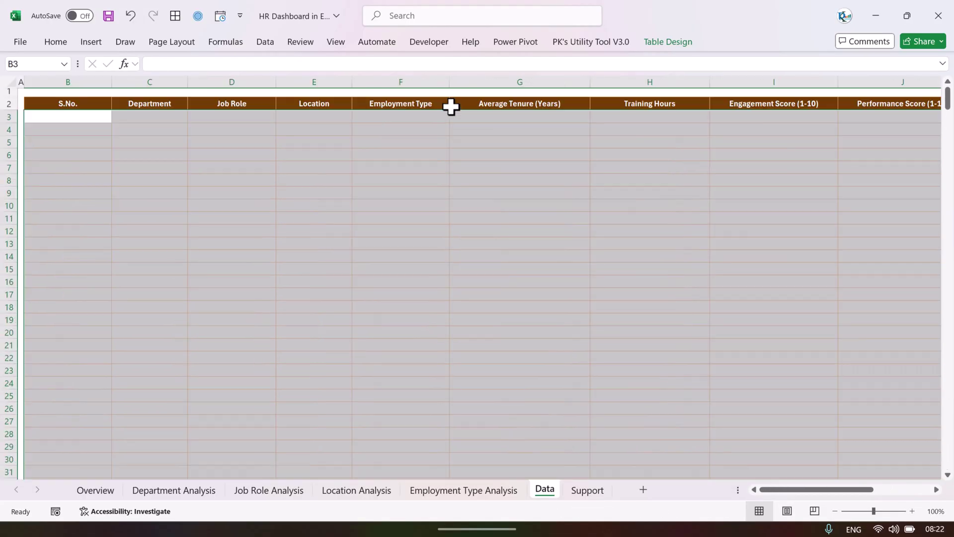
Step: Move across the status count columns, then restore the cleared employee records
key("Right")
key("Right")
key("Right")
key("Right")
key("Right")
key("Right")
key("Right")
key("Right")
key("Right")
key("Right")
key("Left")
key("Right")
key("Right")
key("Right")
key("Right")
key("Right")
key("Left")
key("Left")
key("Left")
key("Left")
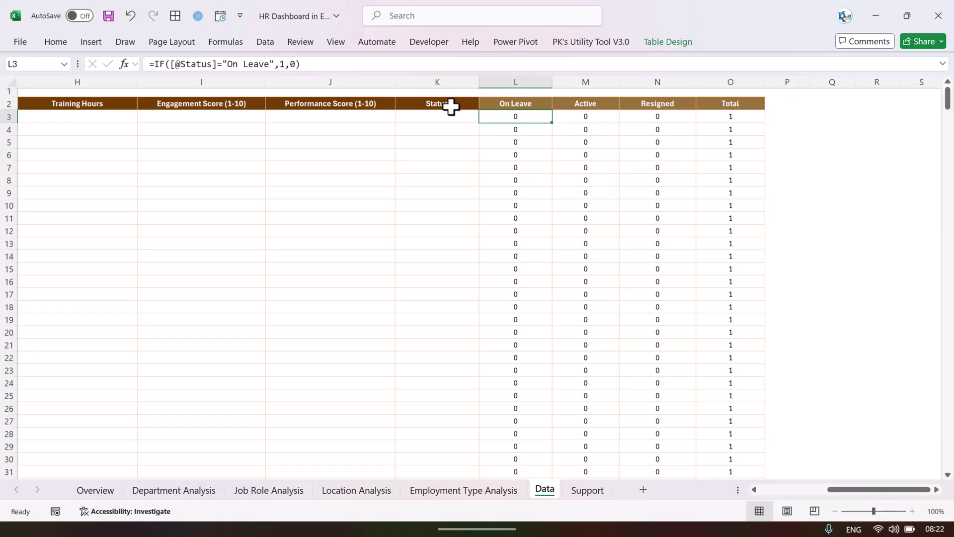
key("Left")
key("Left")
key("Right")
key("Right")
key("Left")
key("ctrl+a")
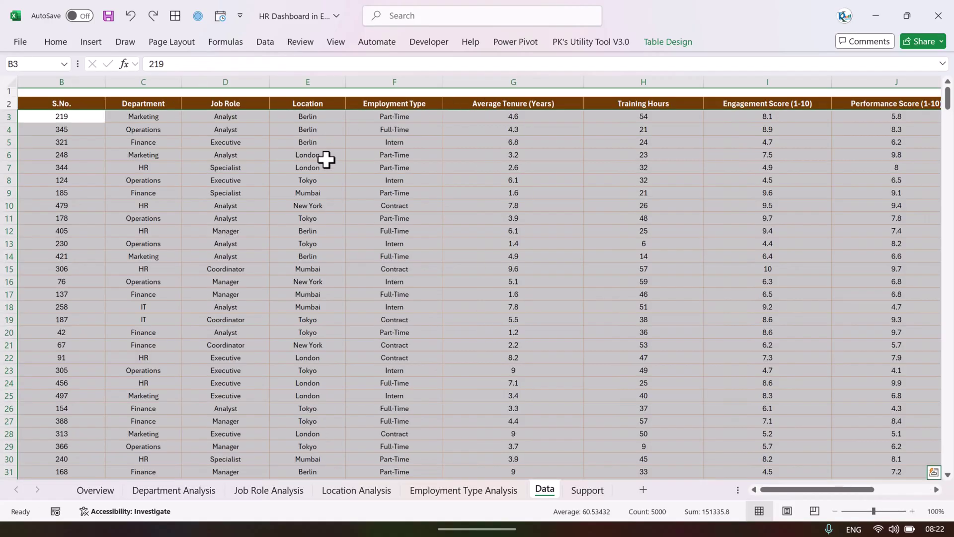
Step: Refresh all pivot tables in the workbook with Data > Refresh All
left_click(326, 156)
left_click(267, 43)
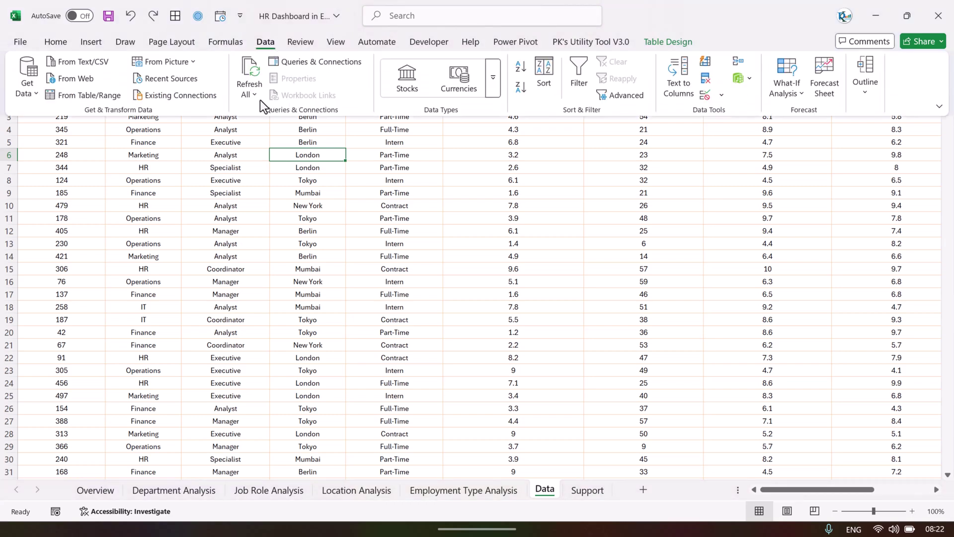
left_click(260, 100)
left_click(292, 117)
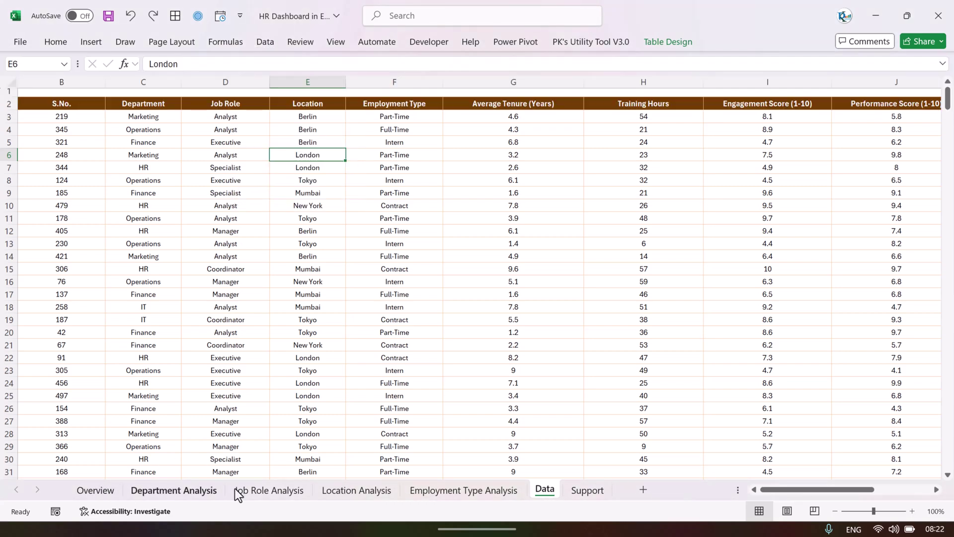
Step: Check the Average Tenure and Total headers, then switch to the Support sheet
left_click(533, 203)
key("ctrl+Up")
key("ctrl+Right")
left_click(588, 491)
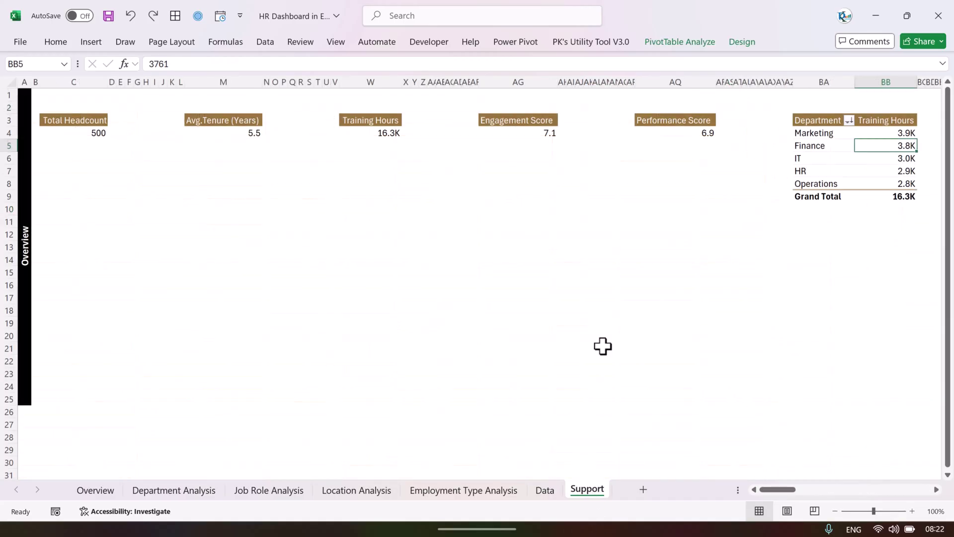
scroll(726, 215, "right", 10)
Step: Try moving a Training Hours value inside the pivot and dismiss the resulting warning
scroll(645, 232, "right", 3)
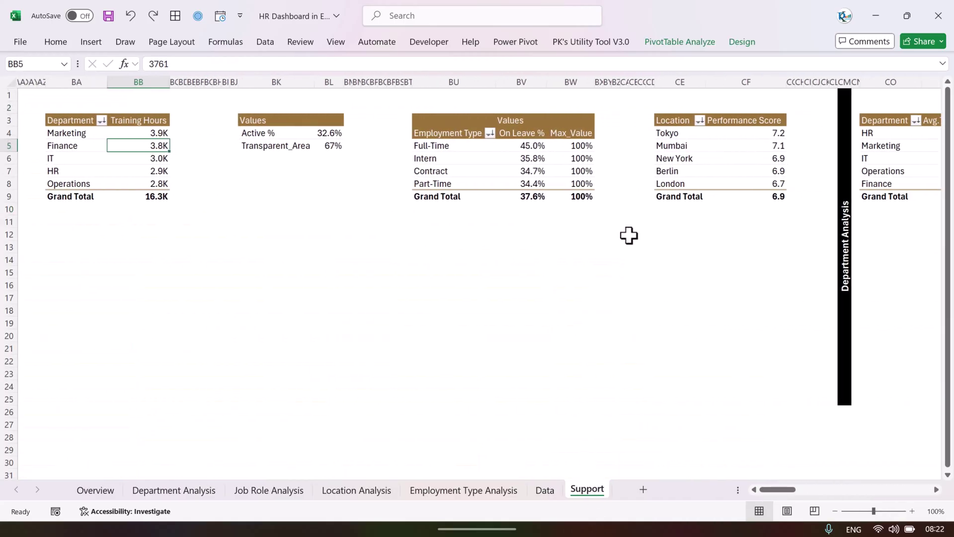
scroll(201, 174, "left", 2)
scroll(201, 175, "left", 1)
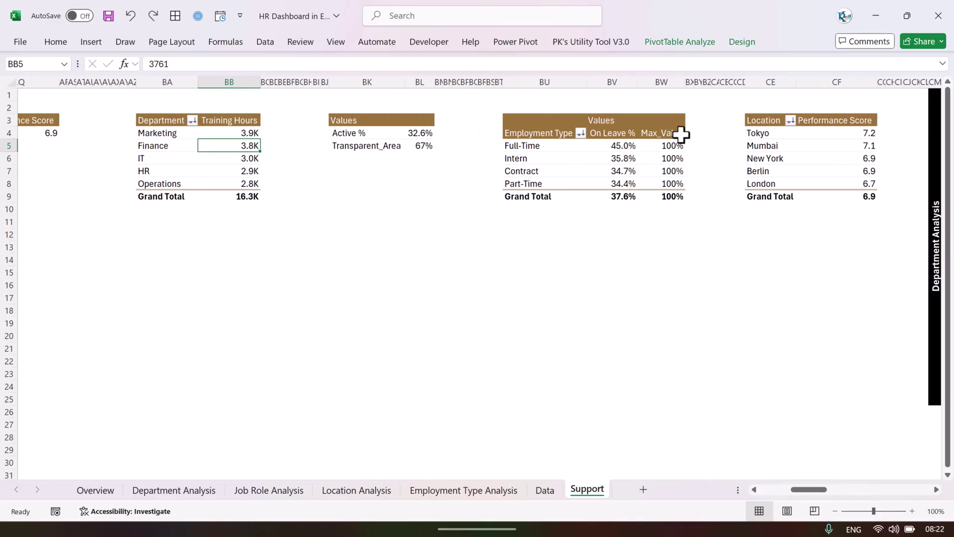
left_click_drag(242, 144, 239, 133)
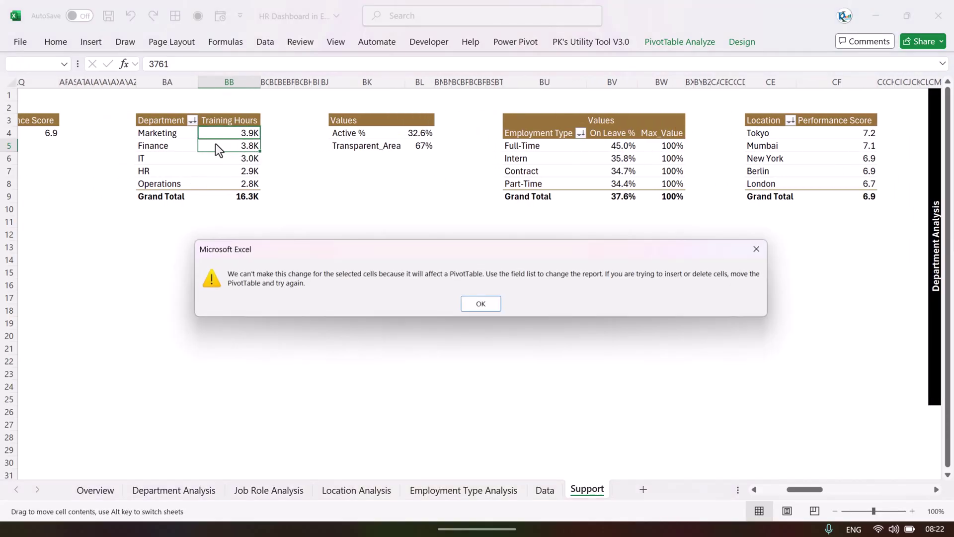
key("Return")
left_click(230, 131)
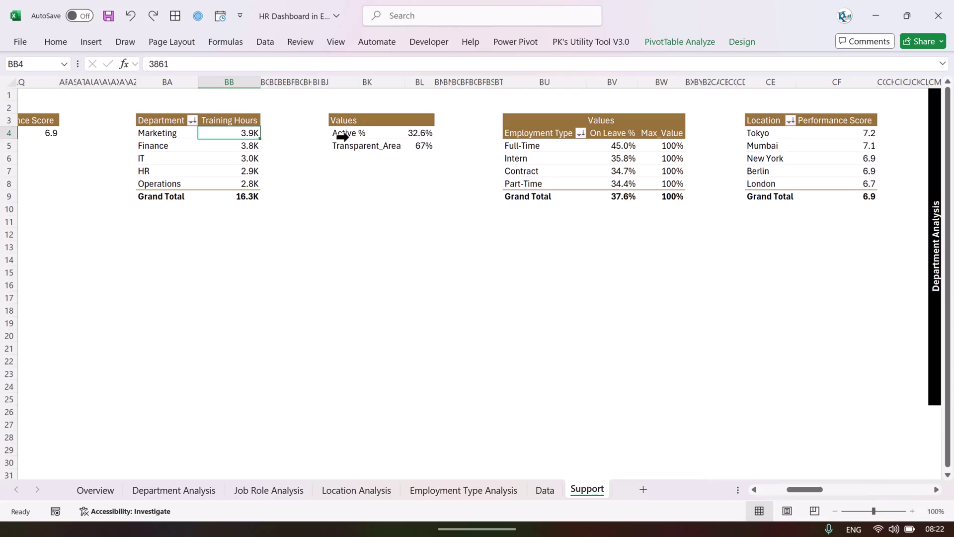
Step: Open the Calculated Field dialog, view the existing field names, and close it unchanged
left_click(688, 41)
left_click(694, 61)
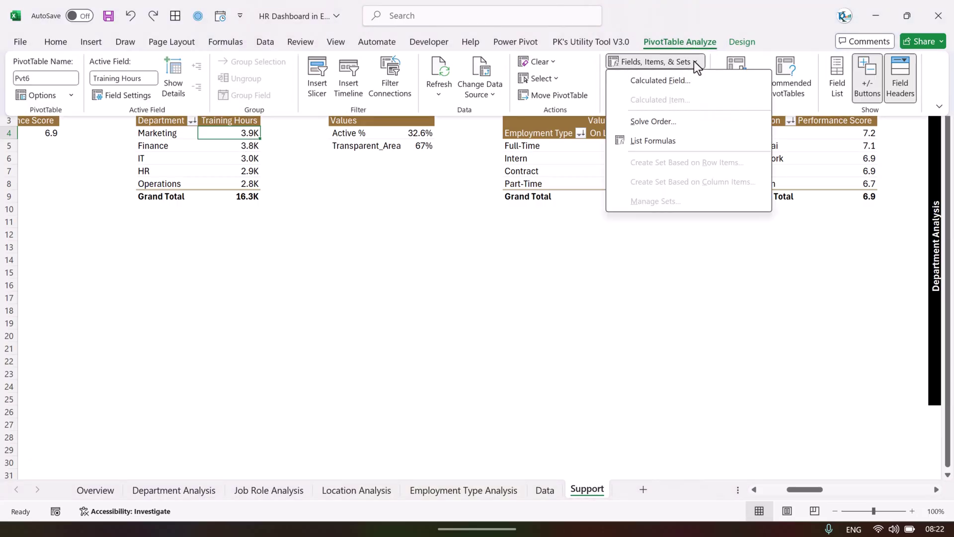
left_click(669, 82)
left_click_drag(721, 300, 487, 135)
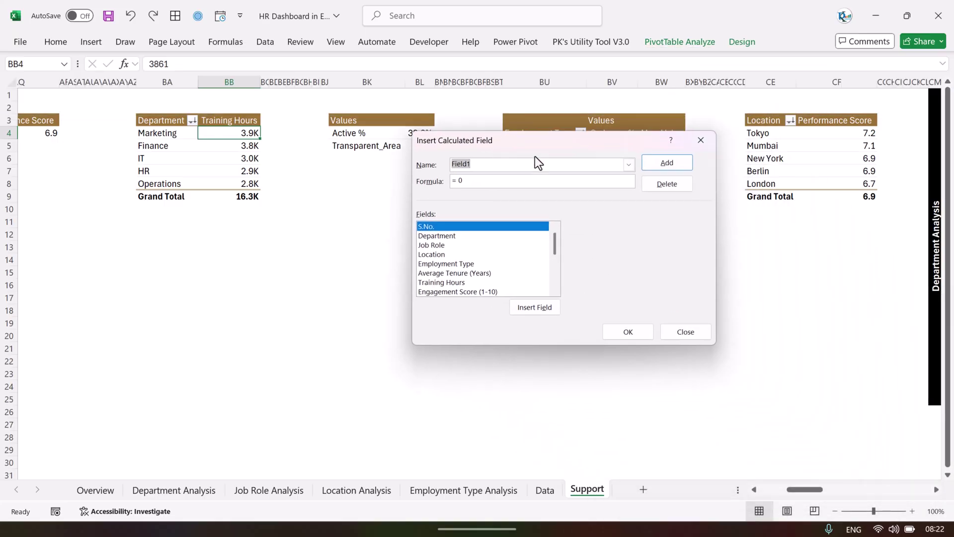
left_click(629, 164)
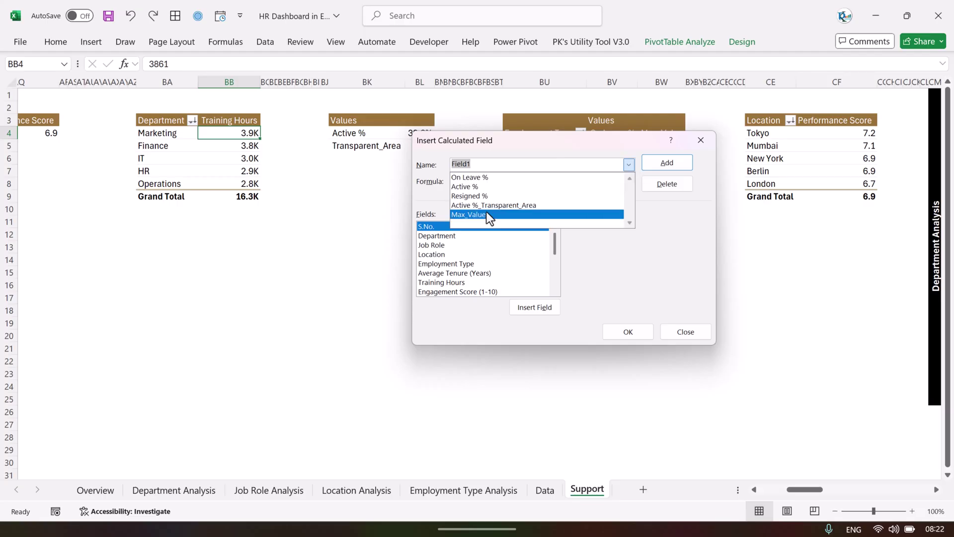
left_click(703, 140)
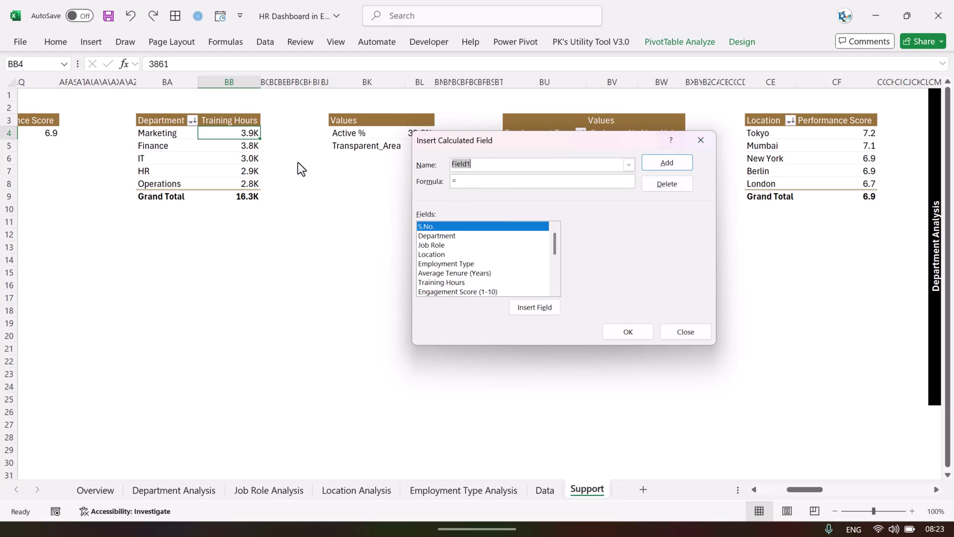
left_click(701, 140)
Step: Select the IT Training Hours value and reopen the Fields, Items, & Sets menu
left_click(233, 157)
left_click(690, 40)
left_click(698, 64)
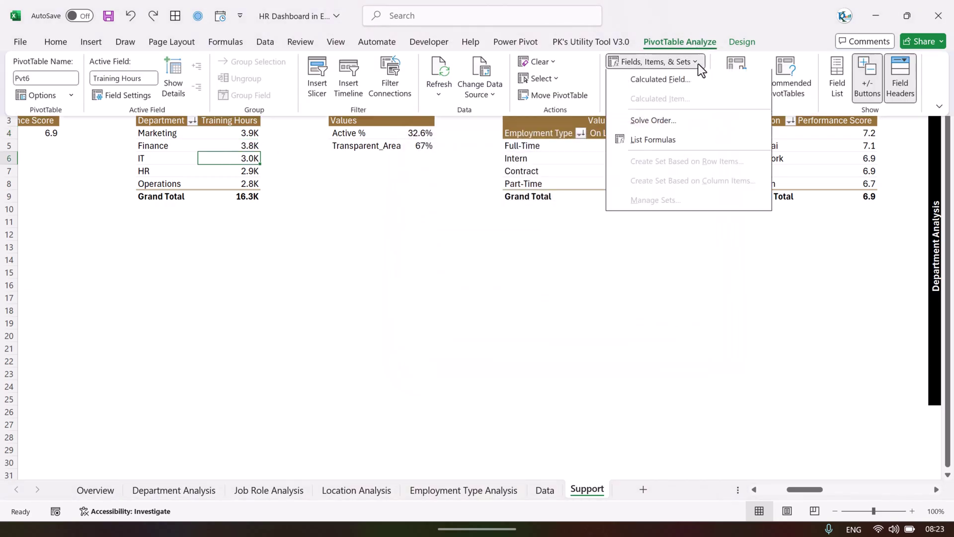
Step: List the pivot table's calculated fields on a new Sheet1 and review the five formulas
left_click(669, 143)
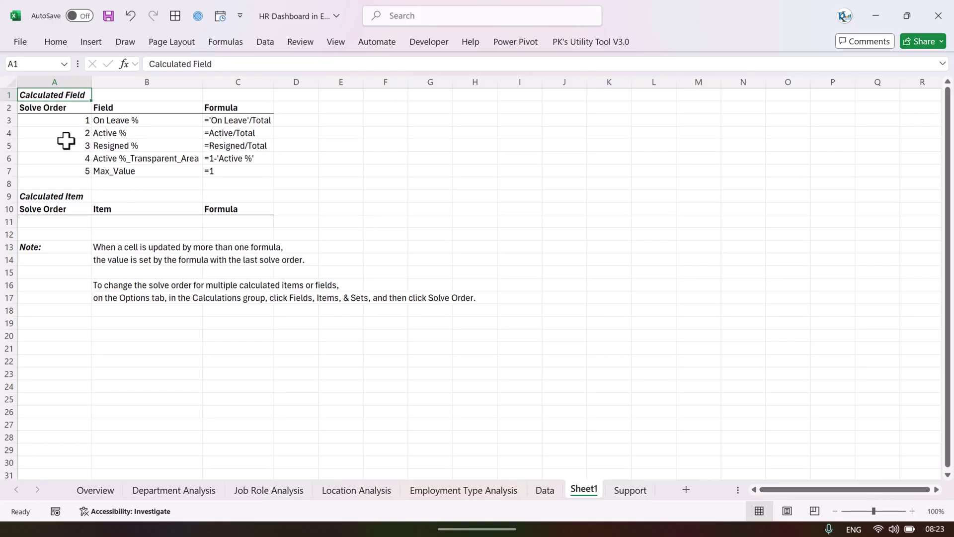
left_click(106, 121)
left_click_drag(106, 121, 260, 177)
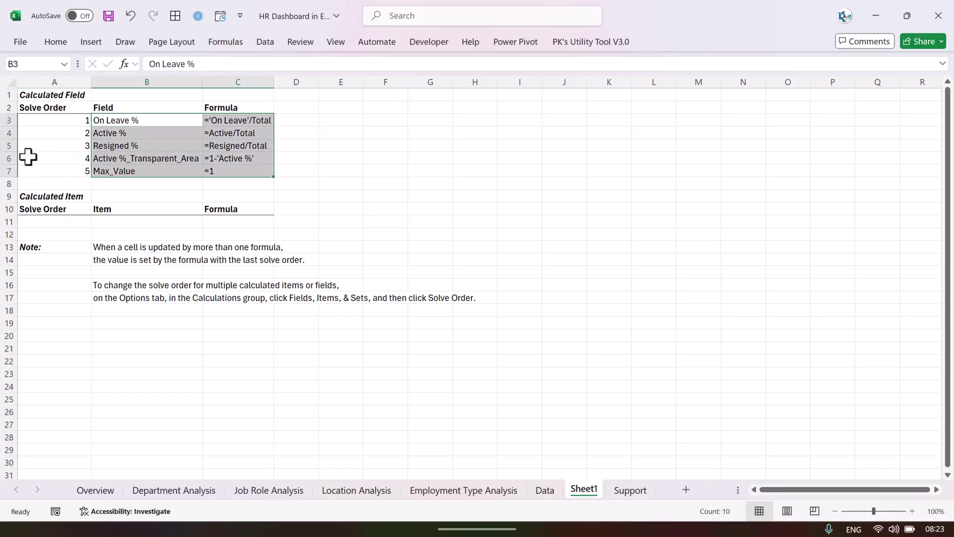
left_click_drag(126, 126, 223, 168)
left_click(357, 169)
left_click_drag(103, 162, 230, 165)
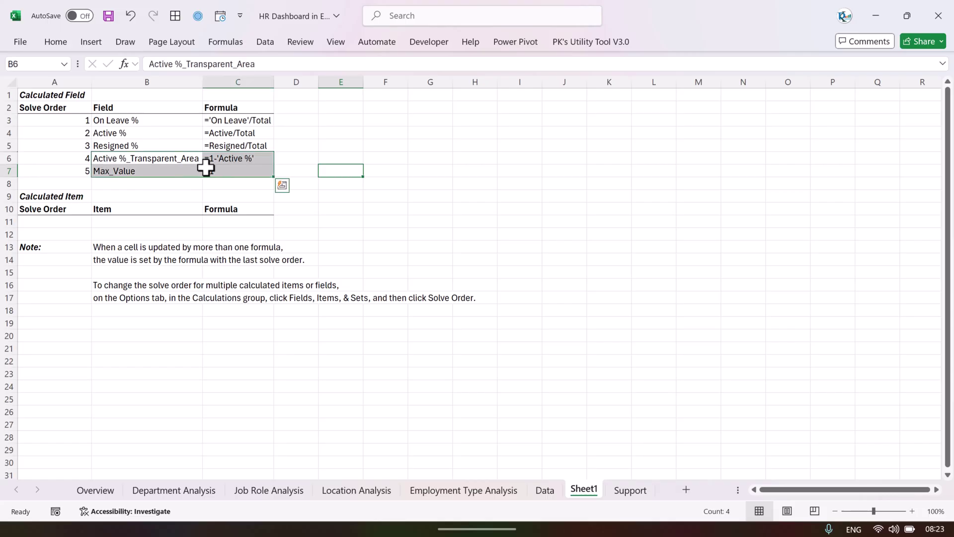
left_click_drag(120, 170, 207, 159)
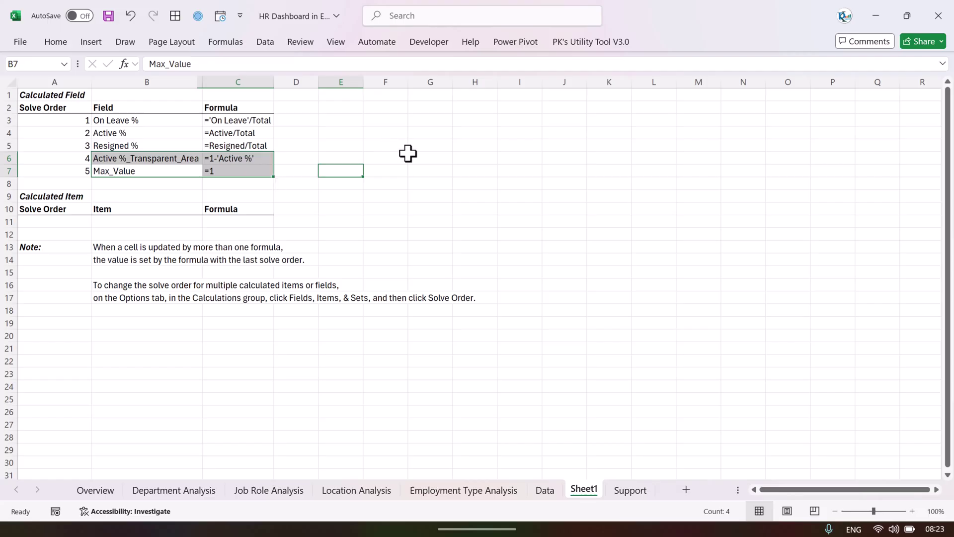
Step: Delete the temporary Sheet1 of formulas and confirm the deletion
key("alt+h")
key("d")
key("s")
key("Return")
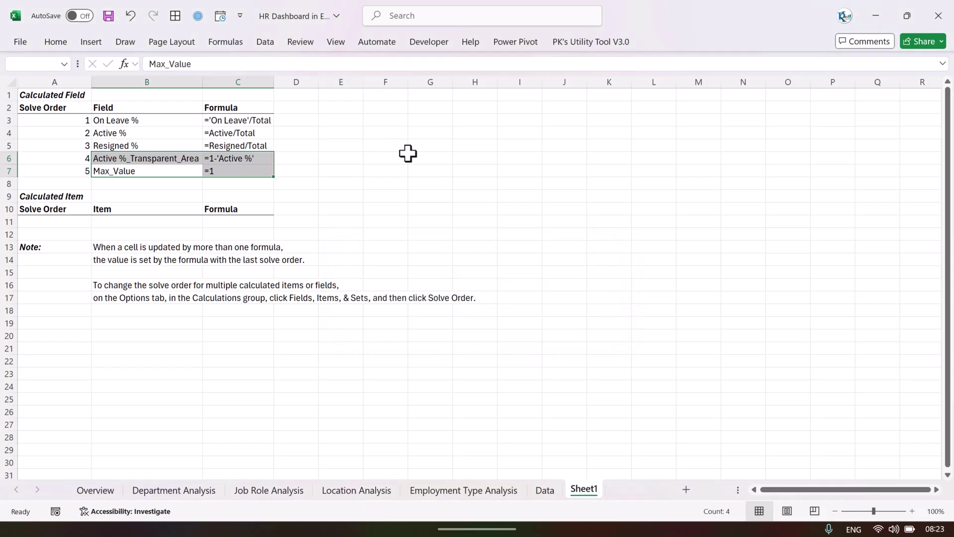
Step: Look over the Overview dashboard, then select the Support sheet's Location table CE4:CF9
left_click(96, 489)
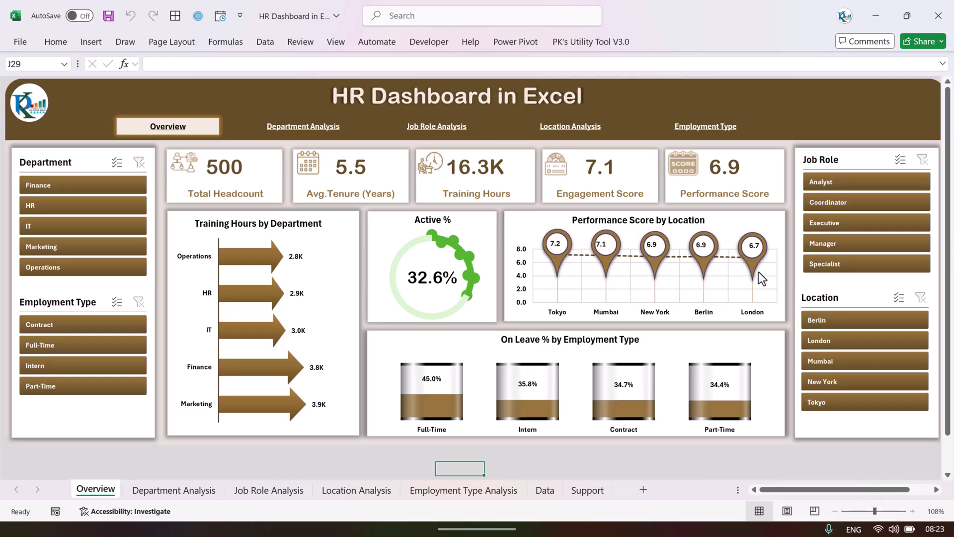
left_click(586, 489)
scroll(575, 221, "right", 5)
left_click_drag(410, 139, 481, 195)
left_click(462, 234)
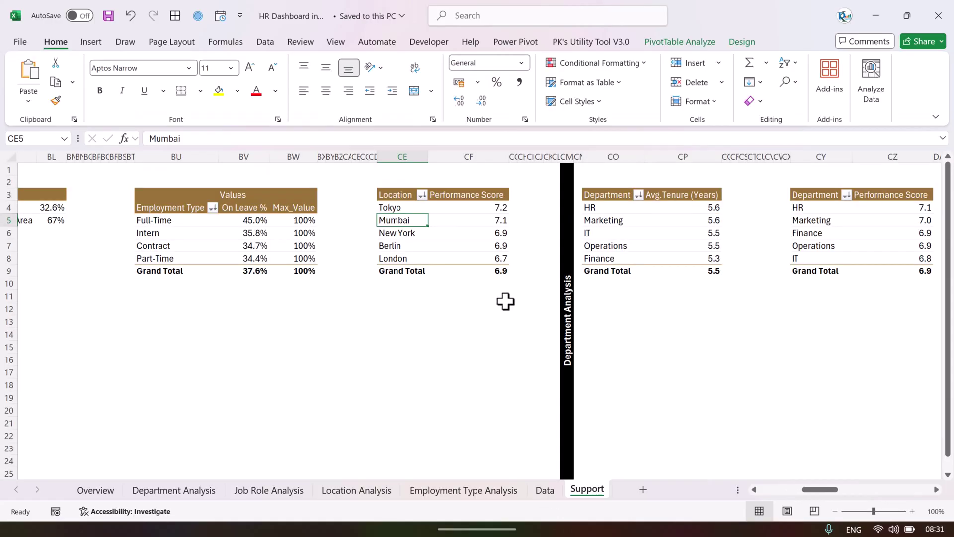
Step: Insert a Line with Markers PivotChart of Performance Score by Location and move it left
left_click(443, 208)
left_click(398, 207)
left_click(454, 232)
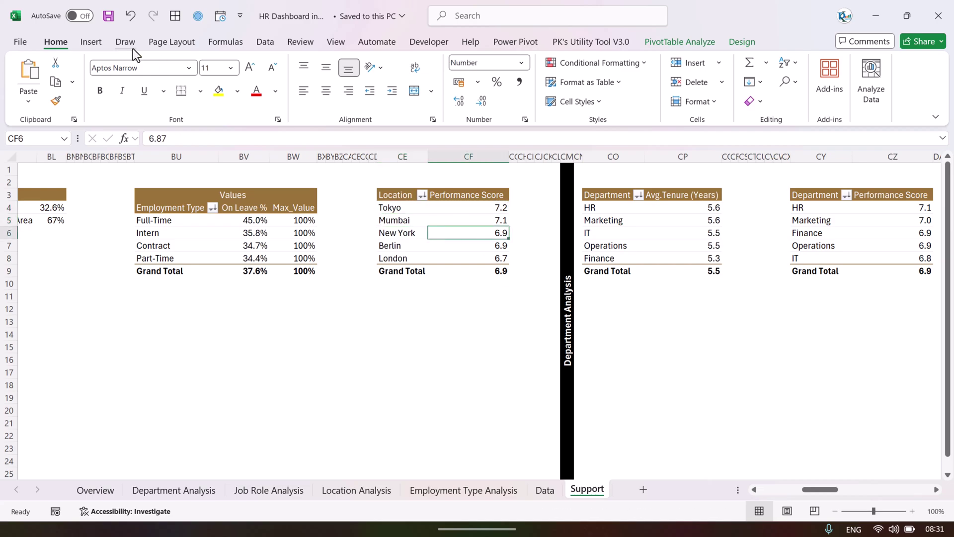
left_click(92, 41)
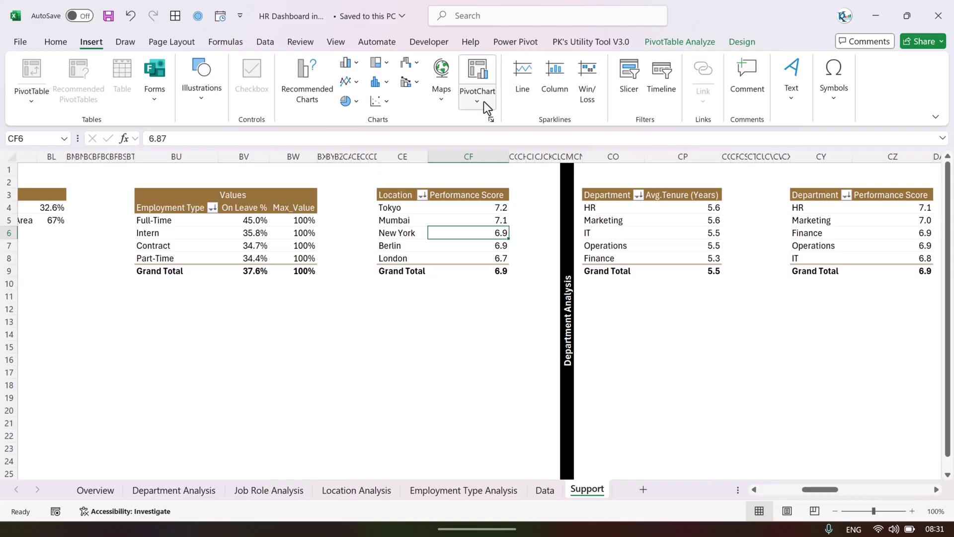
left_click(358, 82)
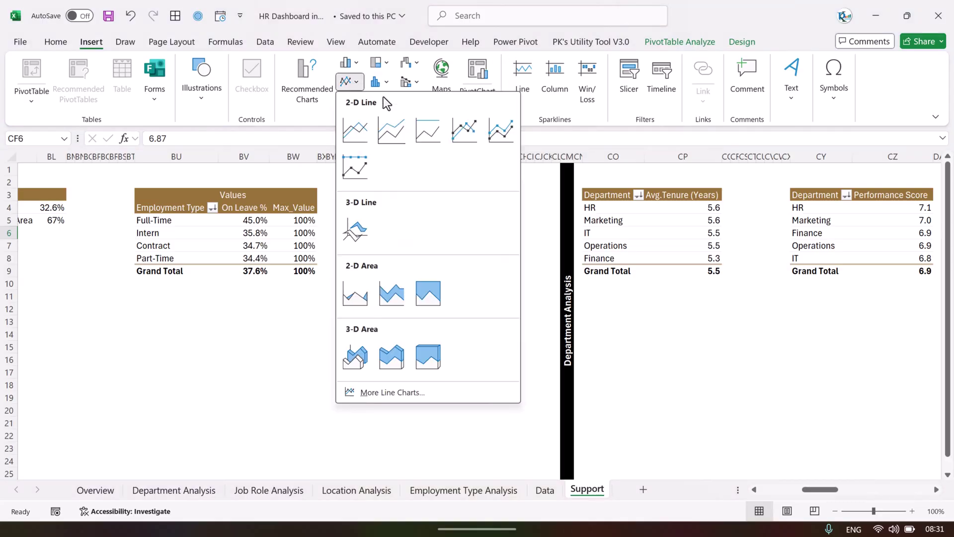
left_click(467, 139)
left_click_drag(507, 234, 408, 247)
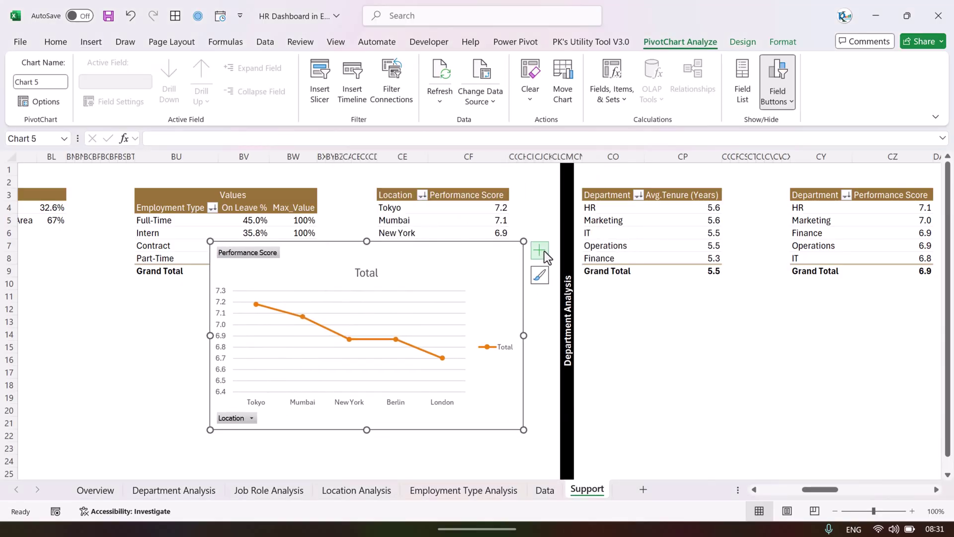
Step: Remove the chart legend and add primary major vertical gridlines
left_click(542, 253)
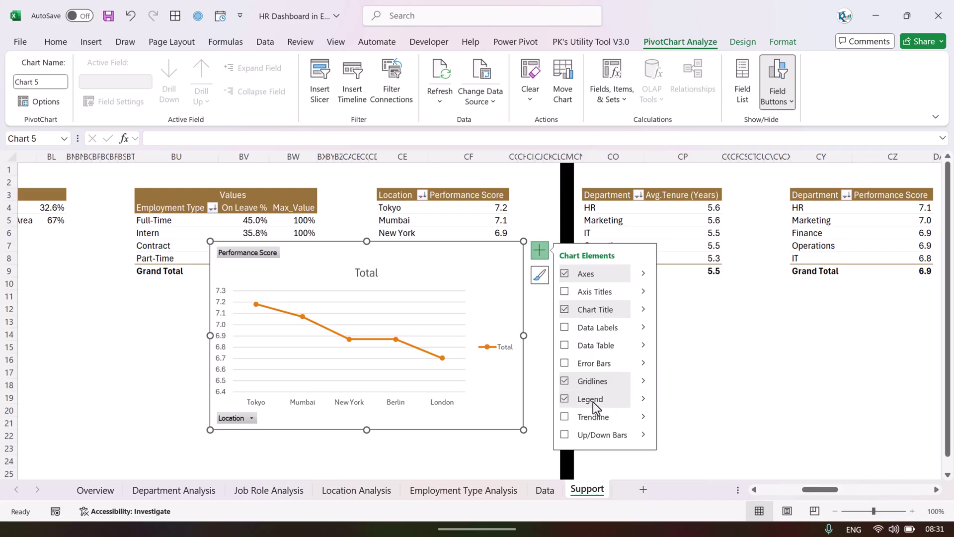
left_click(564, 399)
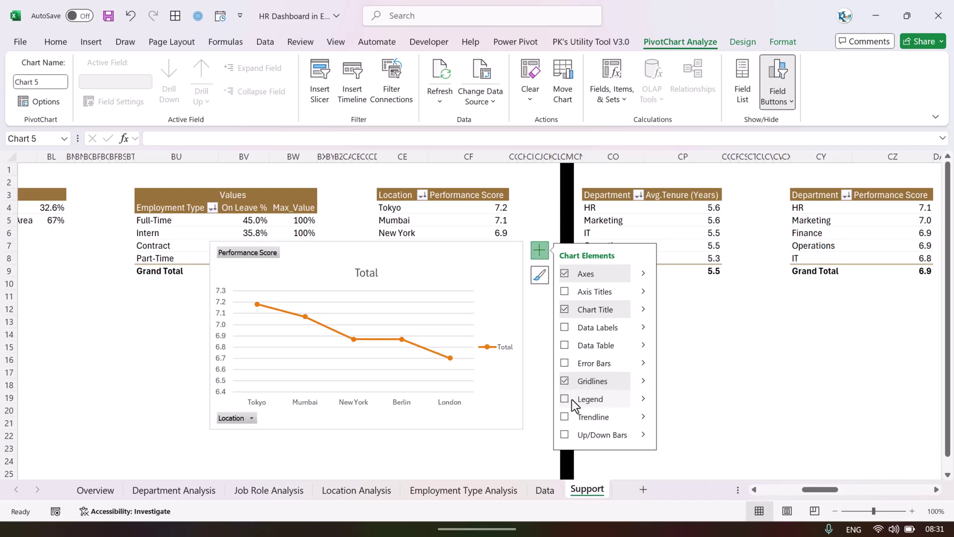
left_click(643, 380)
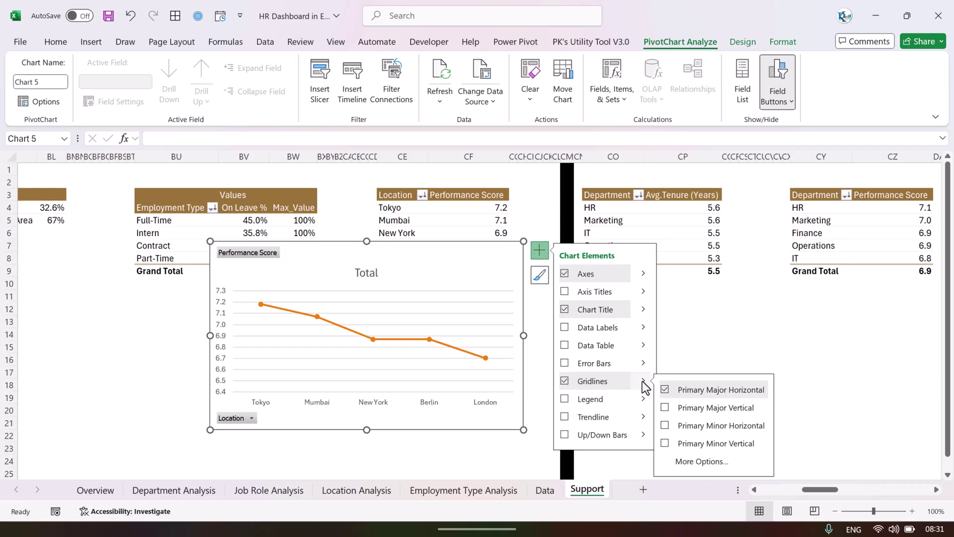
left_click(666, 407)
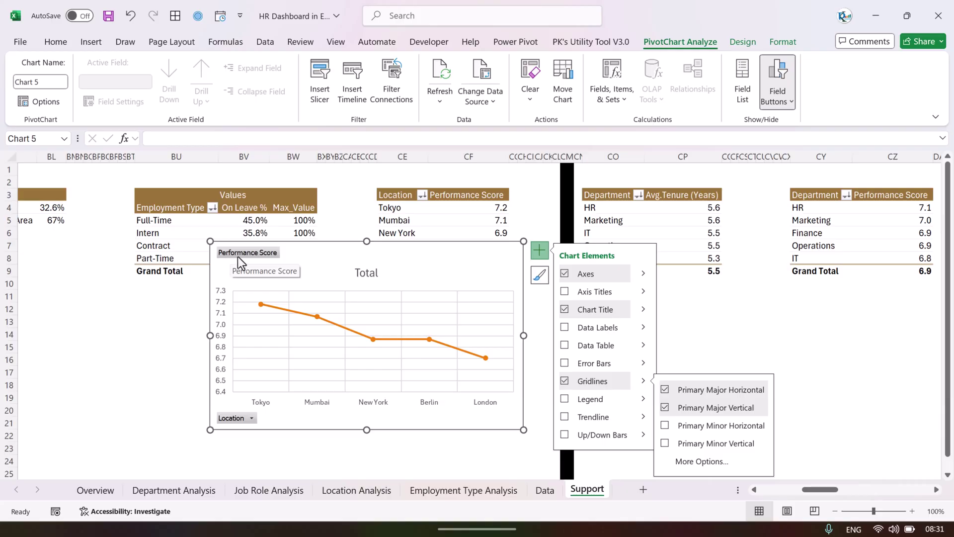
left_click(251, 419)
left_click(289, 417)
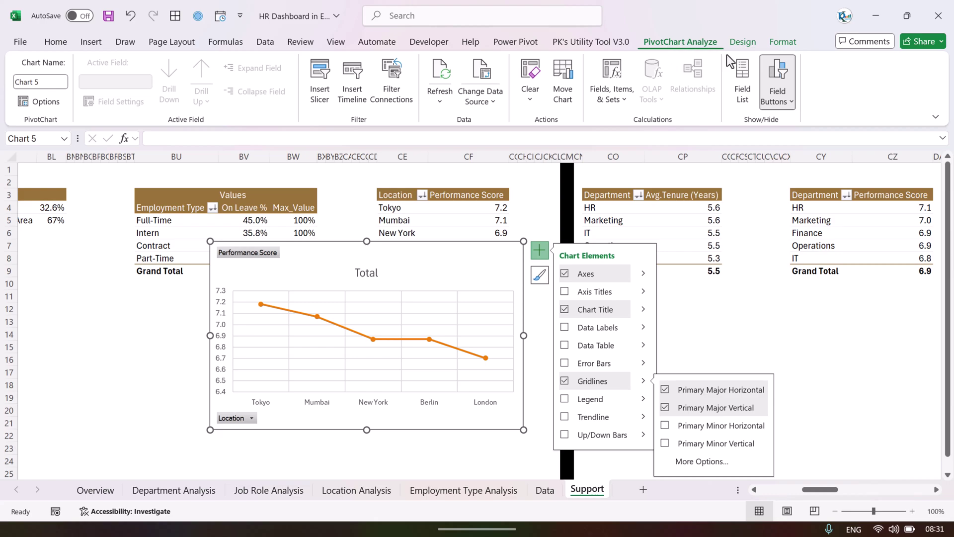
Step: Hide all chart field buttons, then widen the chart and place it below the pivot tables
left_click(794, 102)
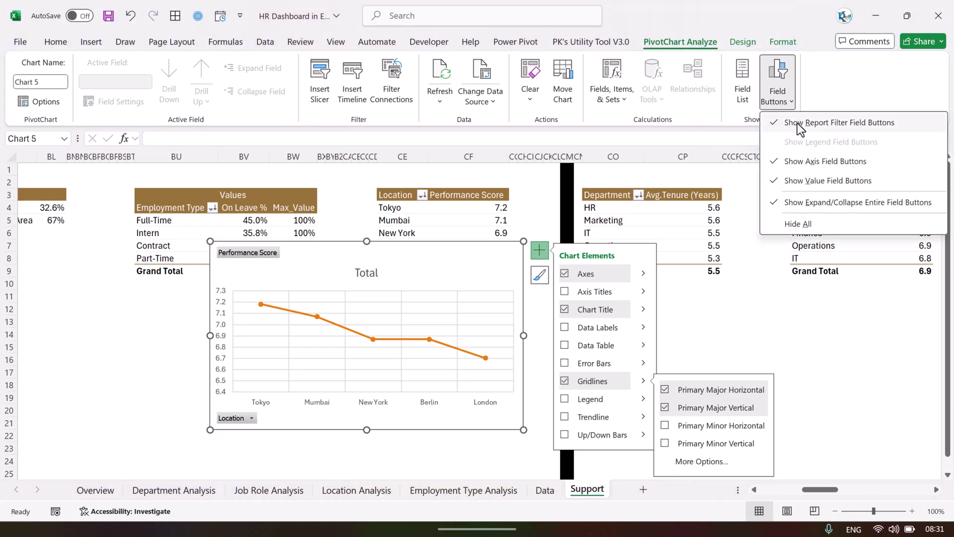
left_click(798, 224)
left_click_drag(209, 335, 145, 341)
left_click_drag(458, 249, 443, 283)
scroll(539, 285, "down", 1)
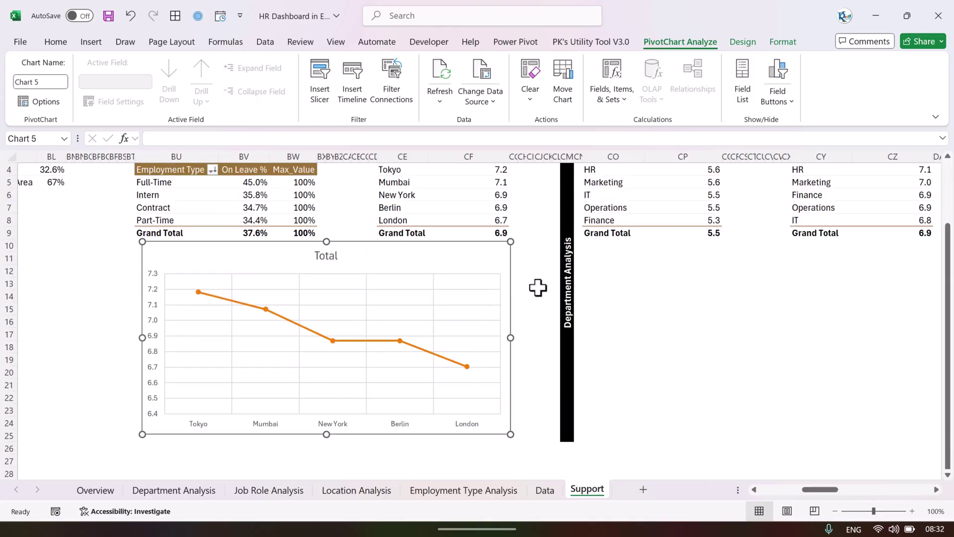
Step: Give the Performance Score line a solid light blue outline at 1.5 pt width
right_click(373, 341)
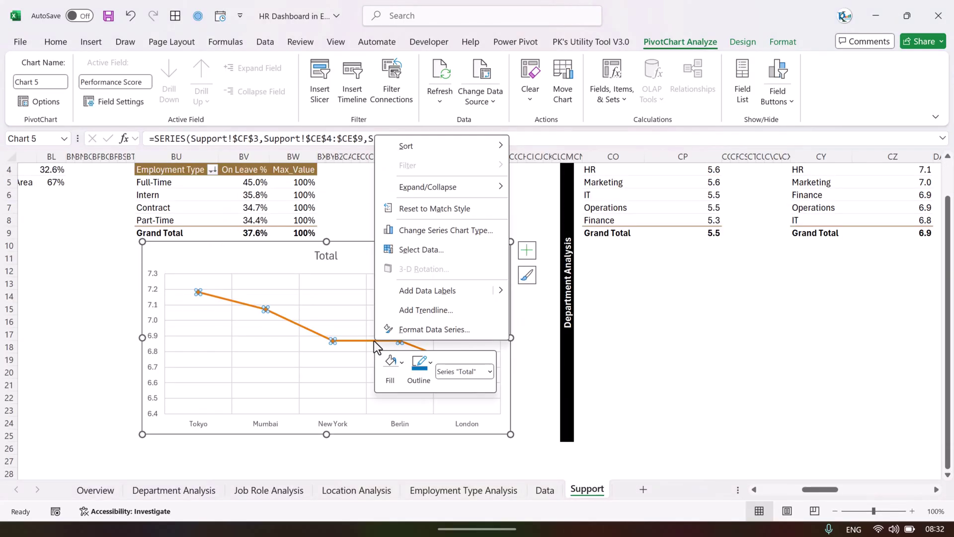
left_click(442, 330)
left_click(787, 219)
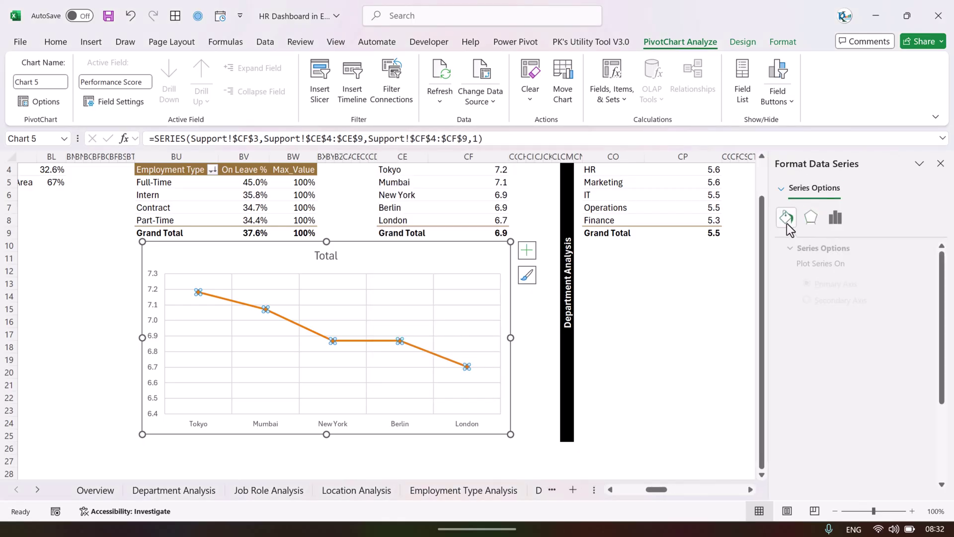
left_click(816, 309)
left_click(922, 365)
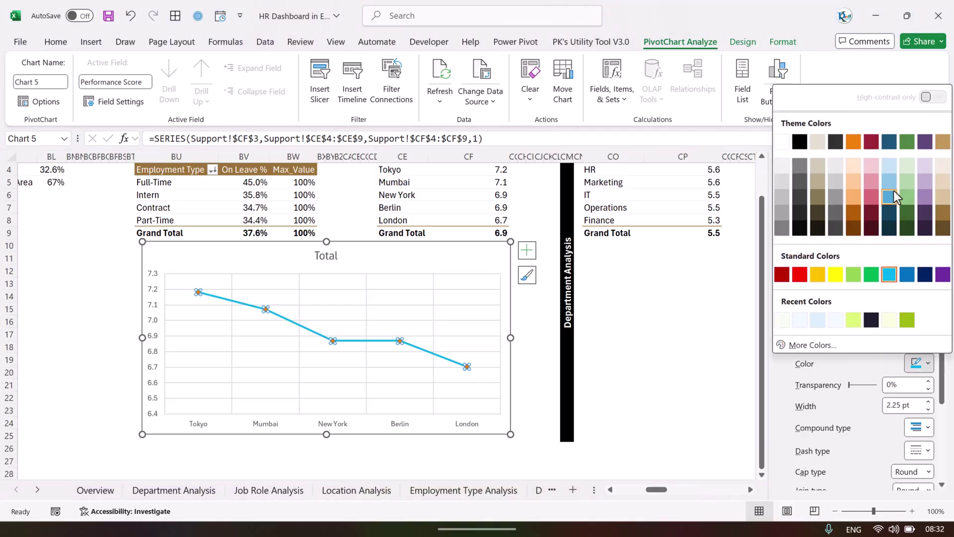
left_click(928, 409)
left_click(927, 409)
left_click(927, 409)
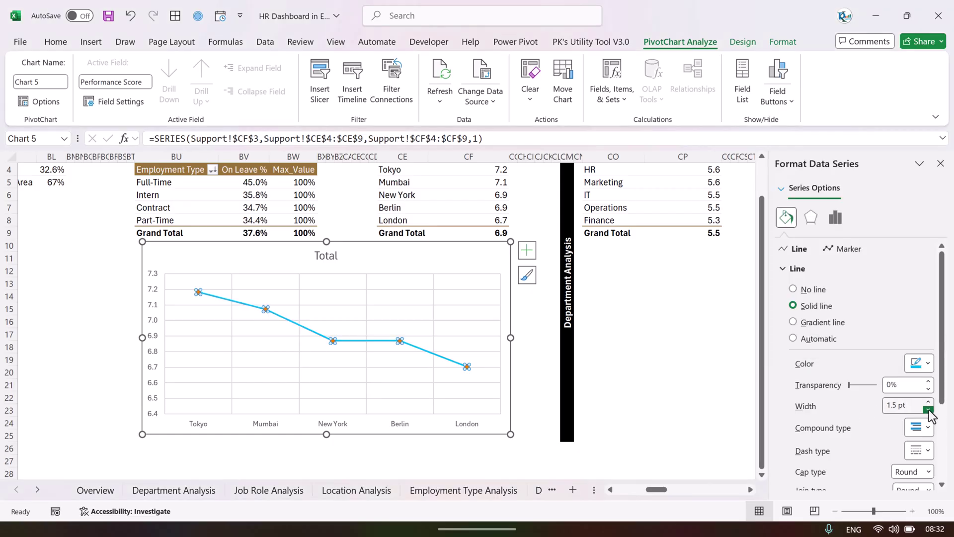
Step: Set the line's dash type to Square Dot and deselect the chart
scroll(942, 376, "down", 5)
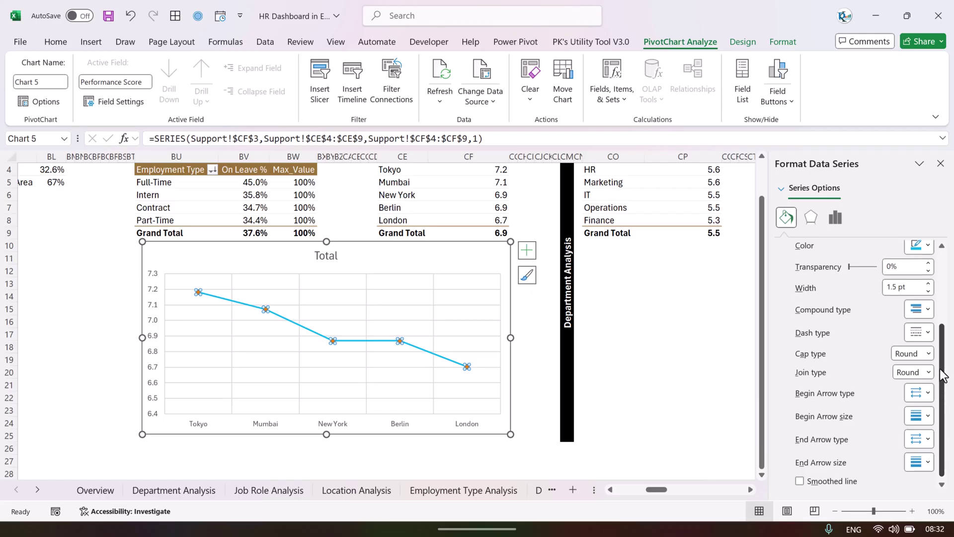
left_click(923, 333)
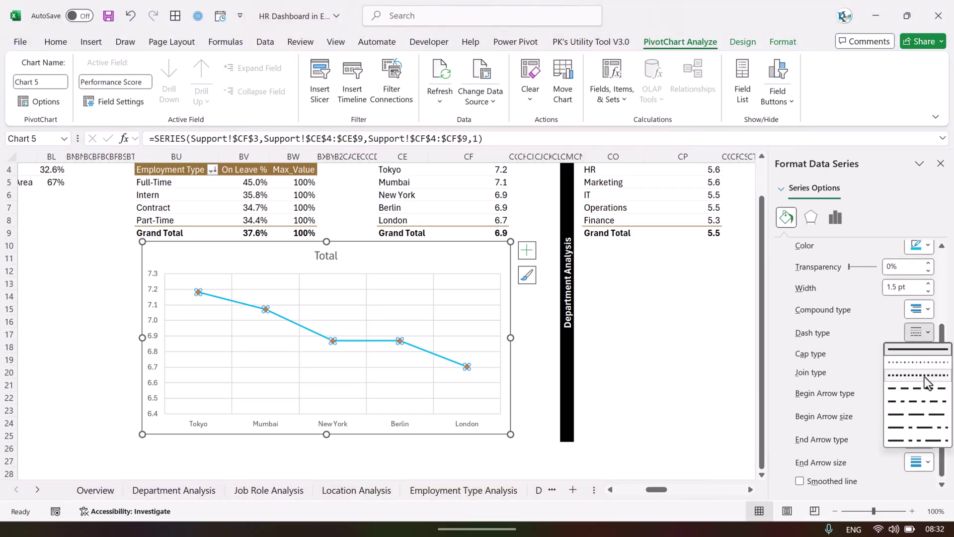
left_click(912, 377)
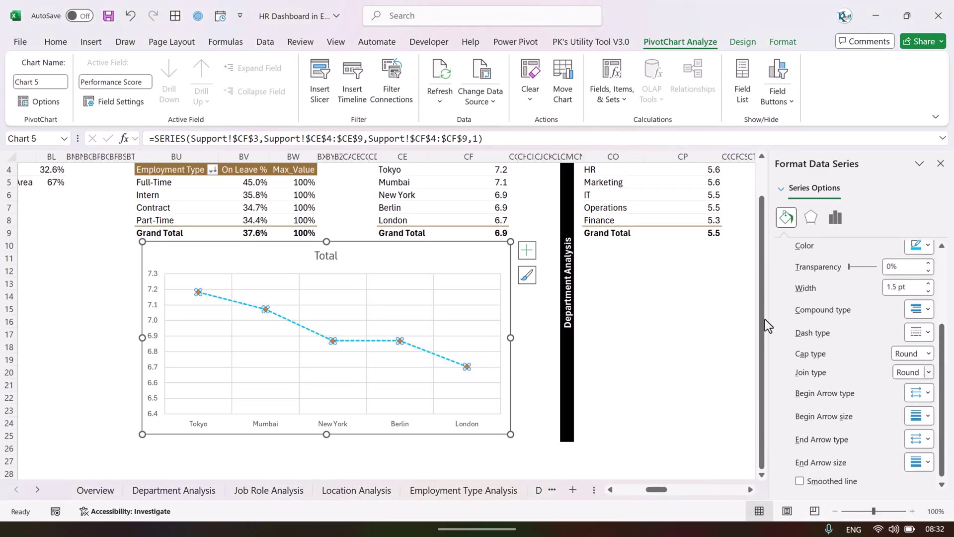
left_click(642, 311)
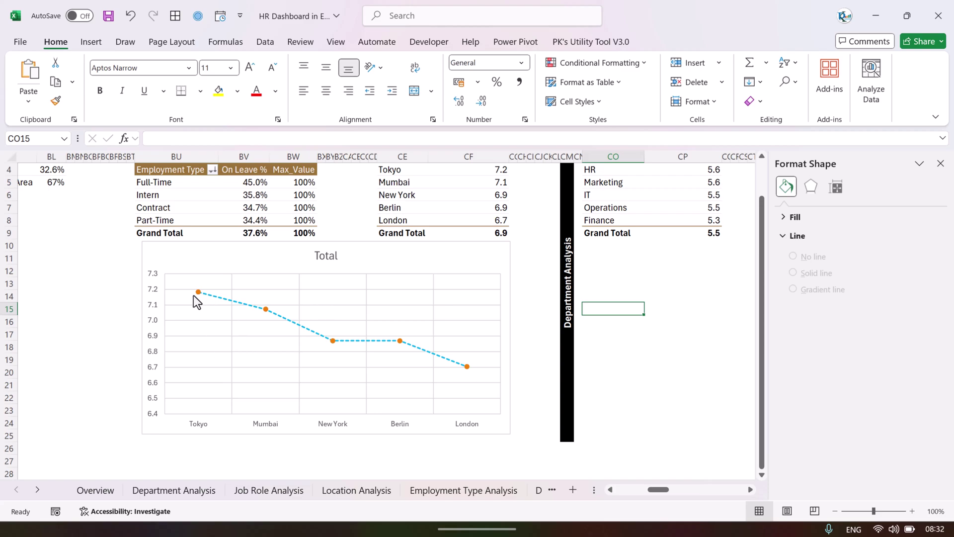
Step: Close the formatting pane and select an empty cell beside the chart
left_click(652, 283)
left_click(940, 164)
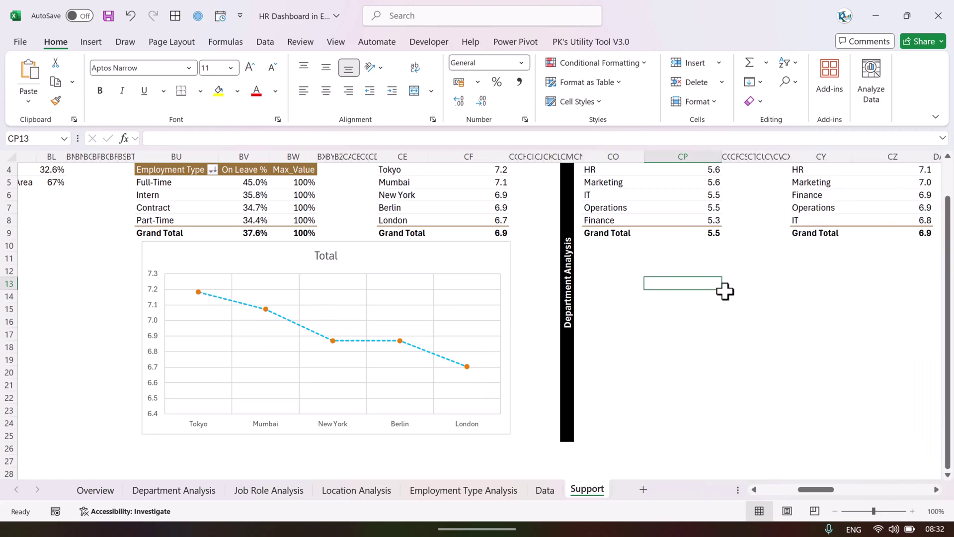
left_click(635, 297)
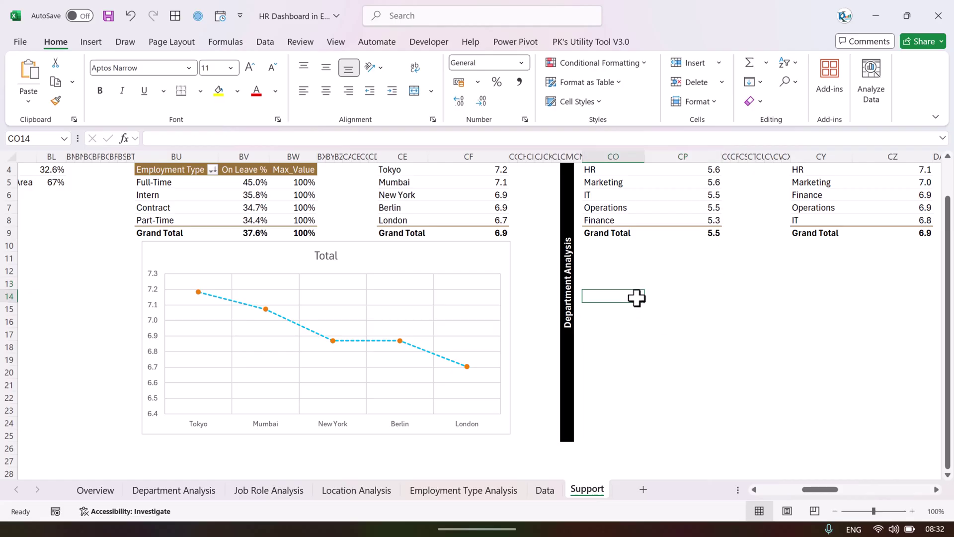
Step: Insert a Teardrop shape beside the chart and bring up its Format Shape settings
left_click(92, 44)
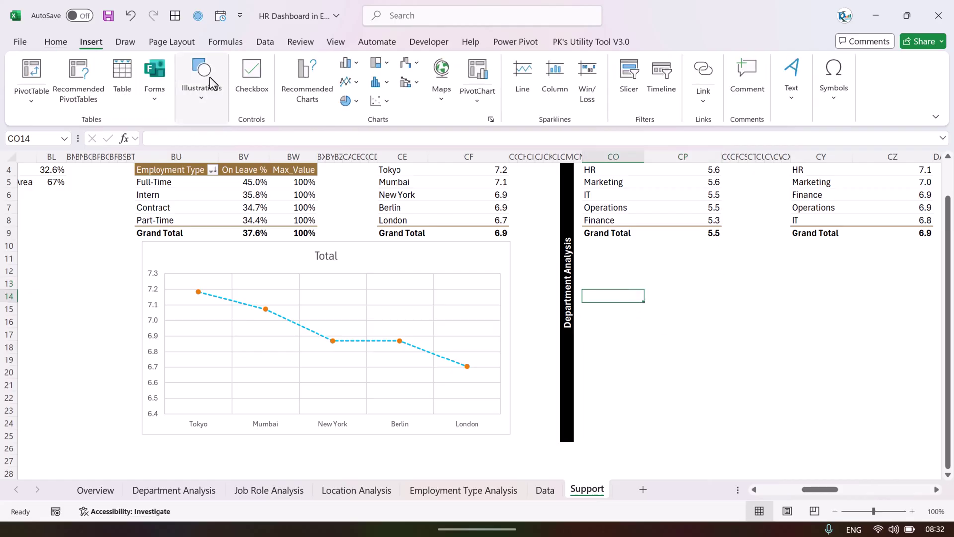
left_click(204, 102)
left_click(223, 160)
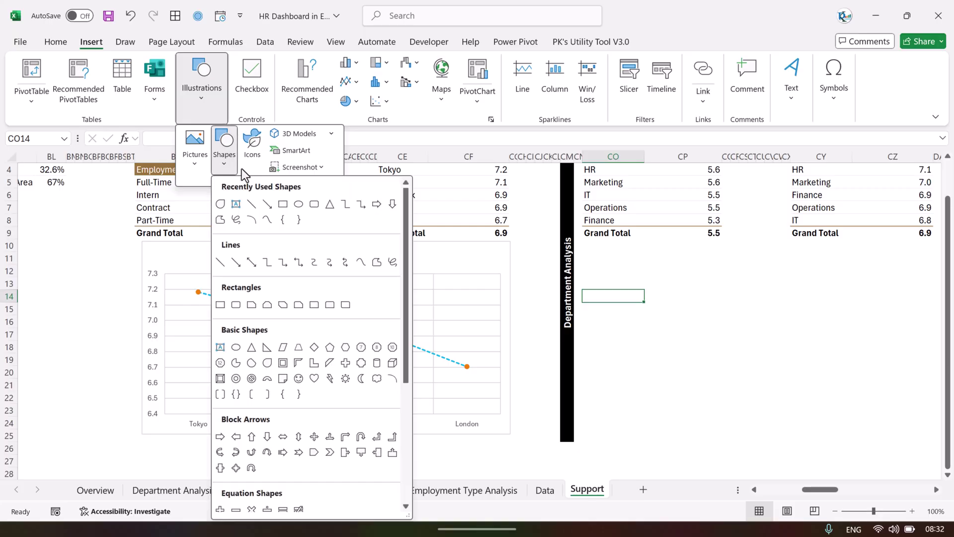
left_click(267, 365)
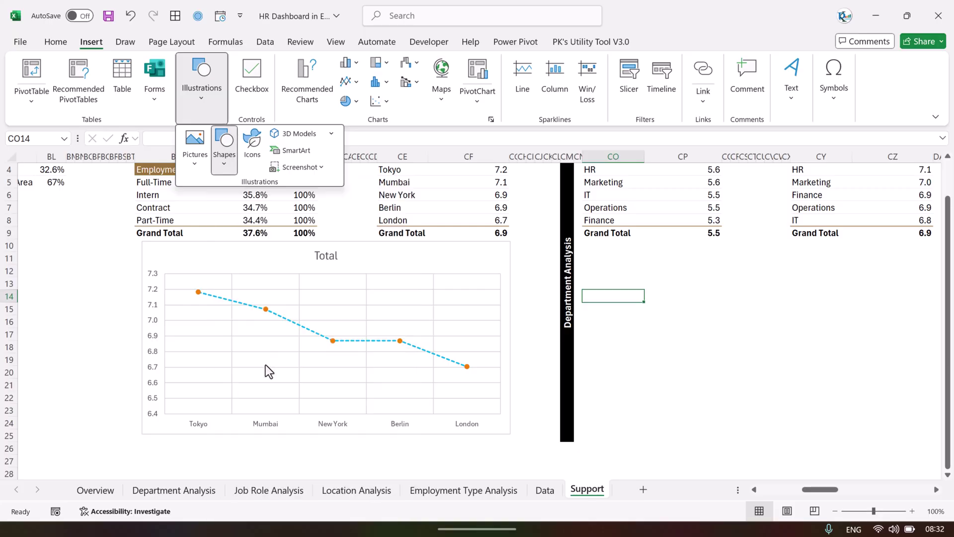
left_click(609, 274)
left_click_drag(639, 304, 624, 304)
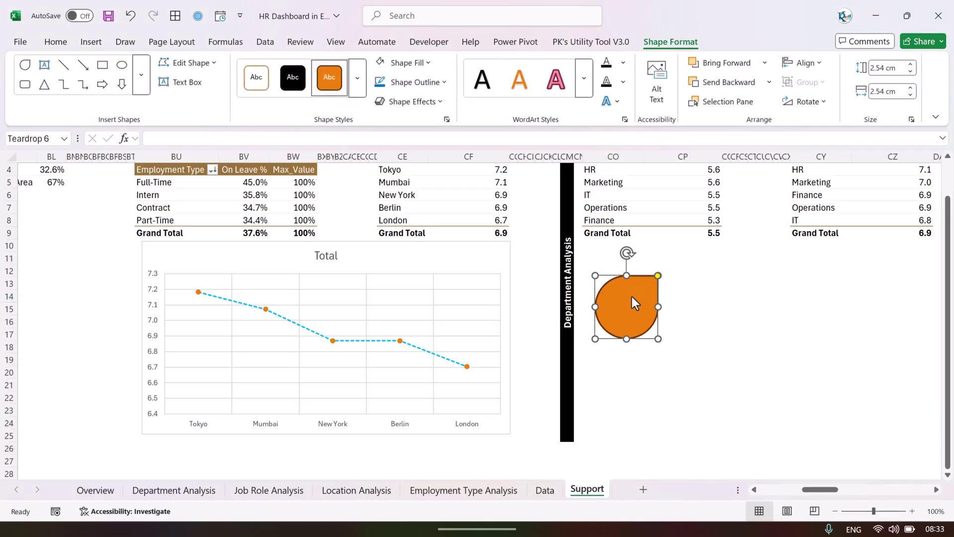
right_click(631, 296)
left_click(698, 508)
Step: Rotate the teardrop to 135° so its point faces down
left_click(822, 103)
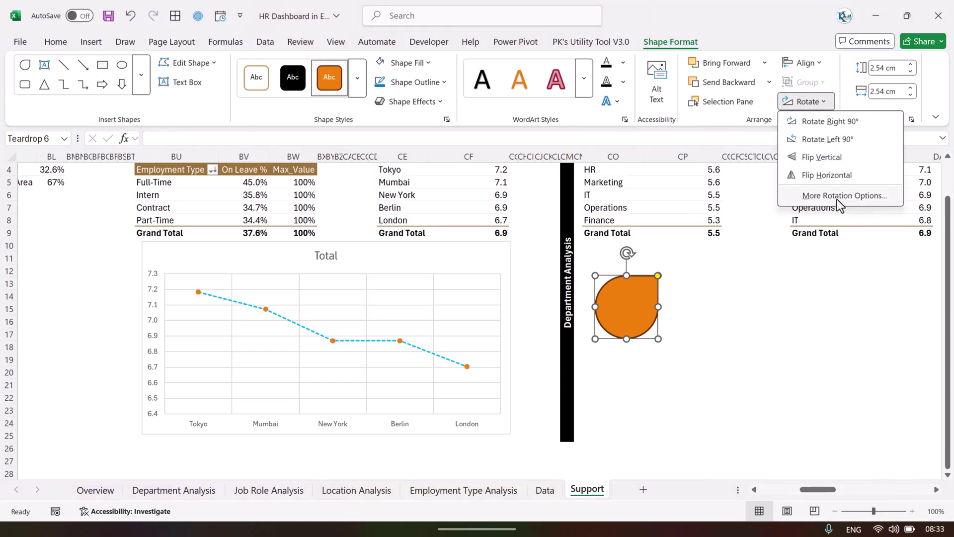
left_click(864, 198)
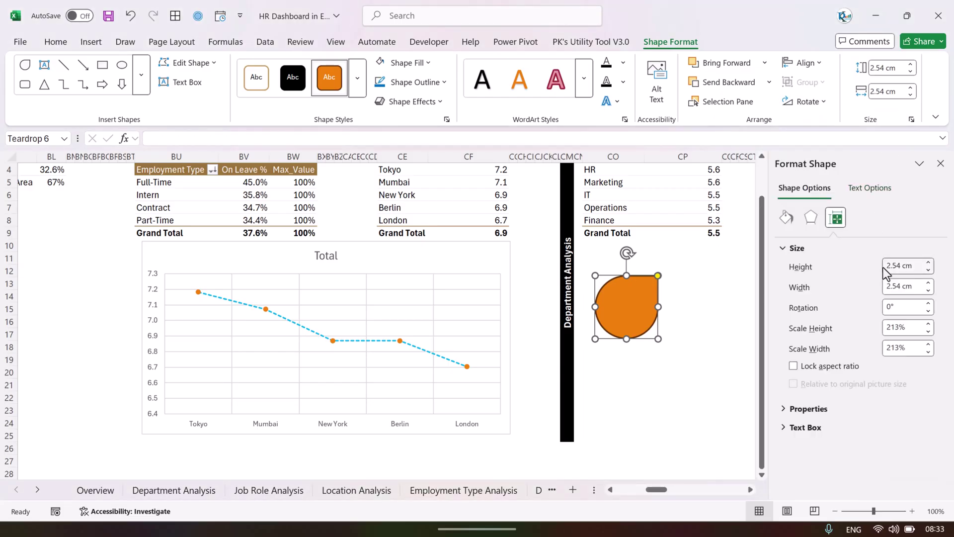
left_click(905, 308)
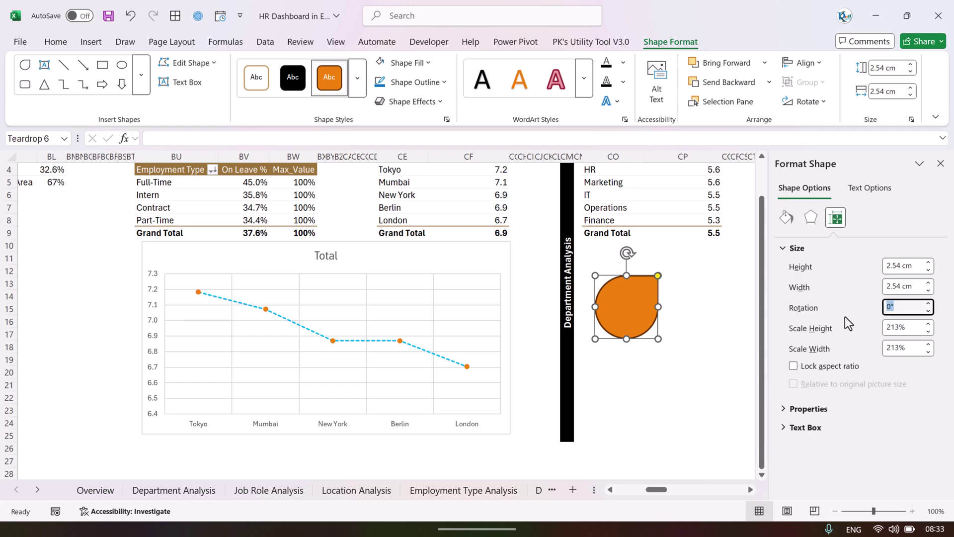
type("135")
key("Return")
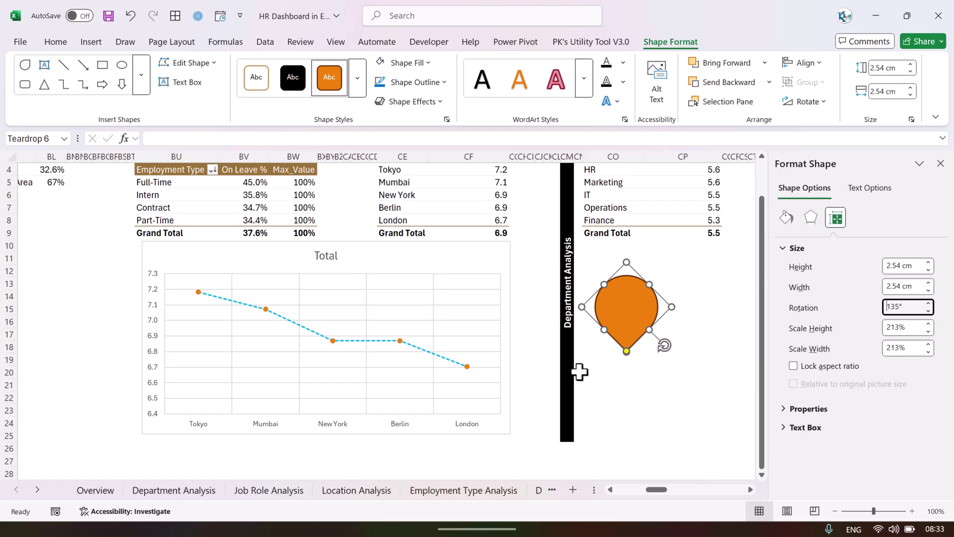
Step: Stretch the teardrop's tip longer to form a pin and reselect it
left_click_drag(626, 351, 628, 373)
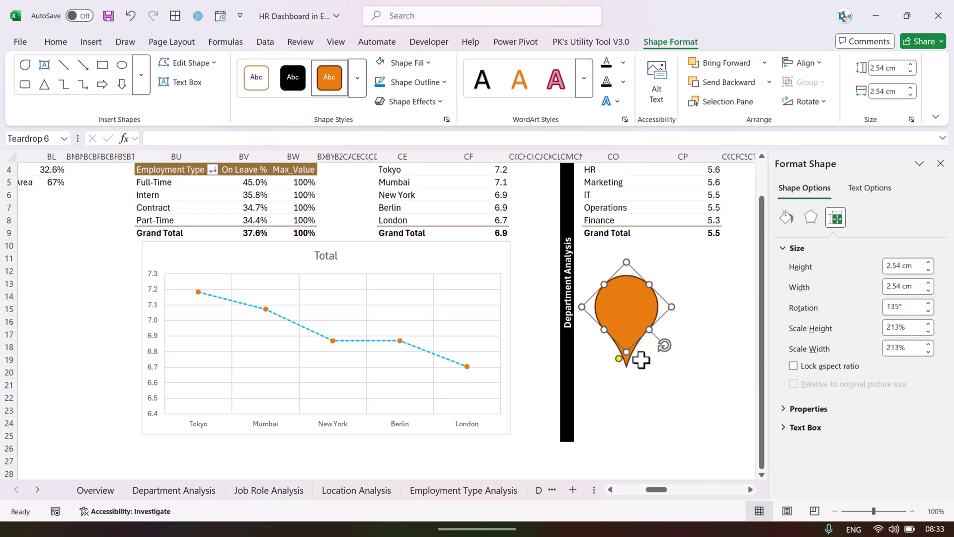
left_click(685, 300)
left_click(640, 314)
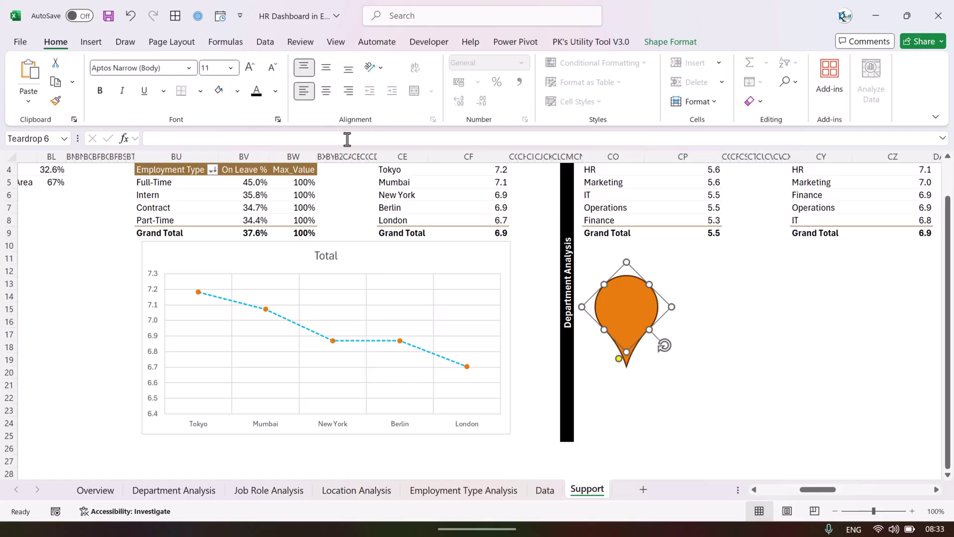
Step: Fill the teardrop with light blue
left_click(671, 43)
left_click(408, 63)
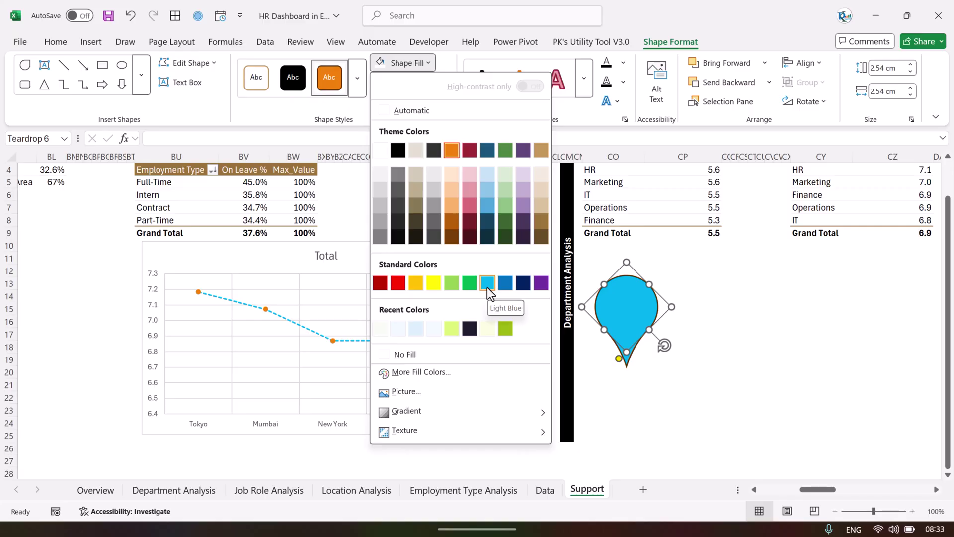
left_click(682, 258)
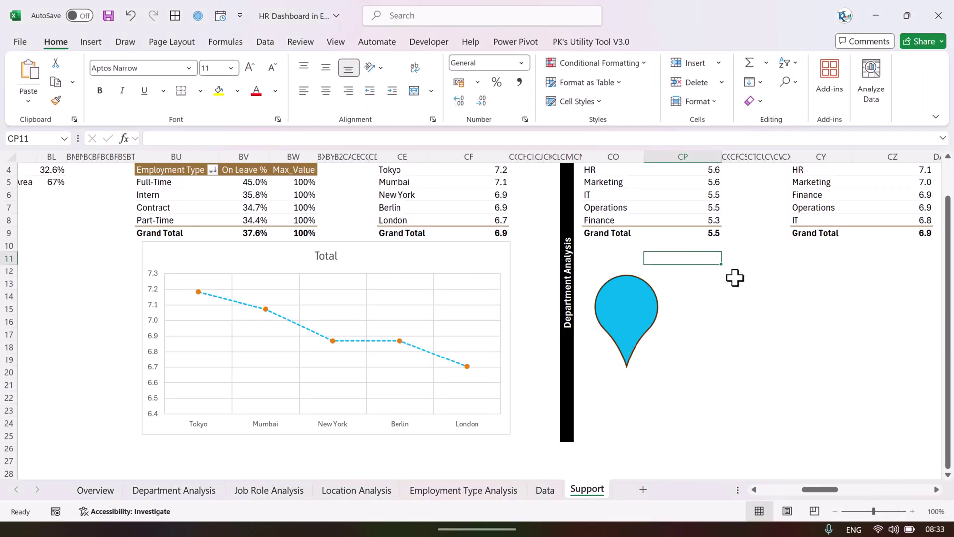
Step: Add an oval, shrink it to fit inside the pin, and fill it white
left_click(91, 42)
left_click(201, 87)
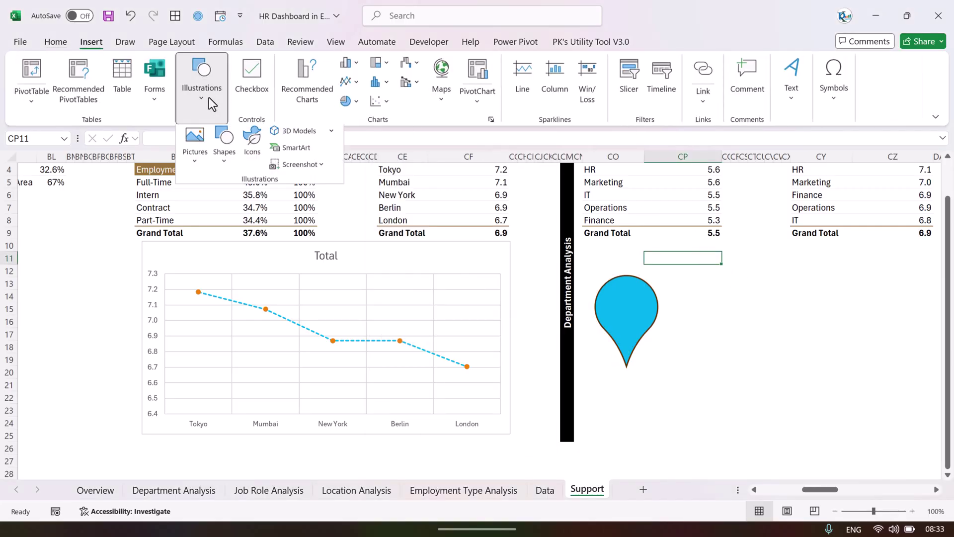
left_click(228, 166)
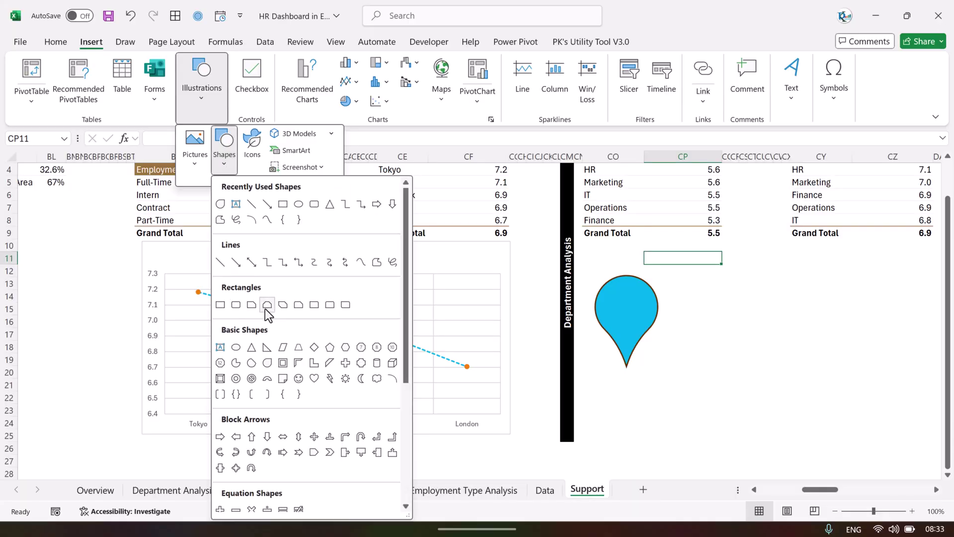
left_click(236, 347)
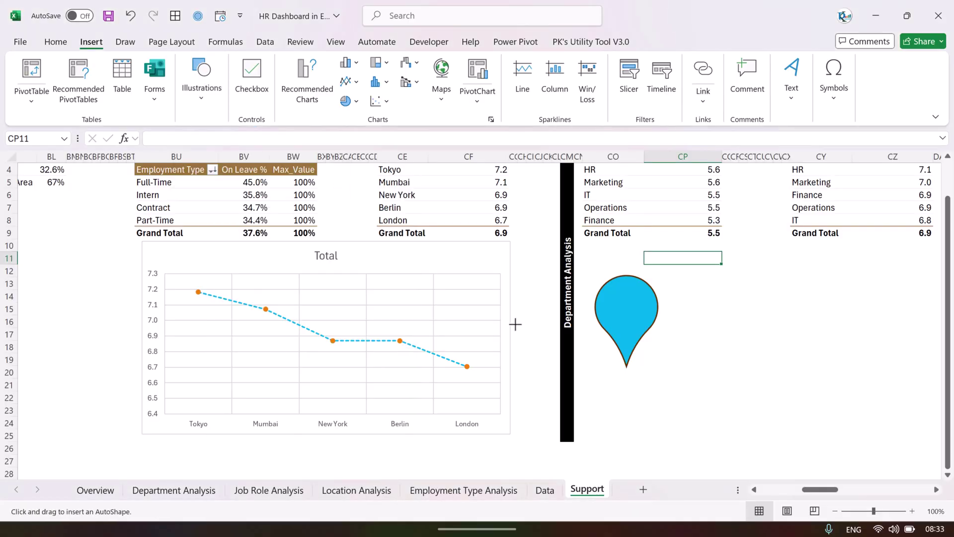
left_click(602, 301)
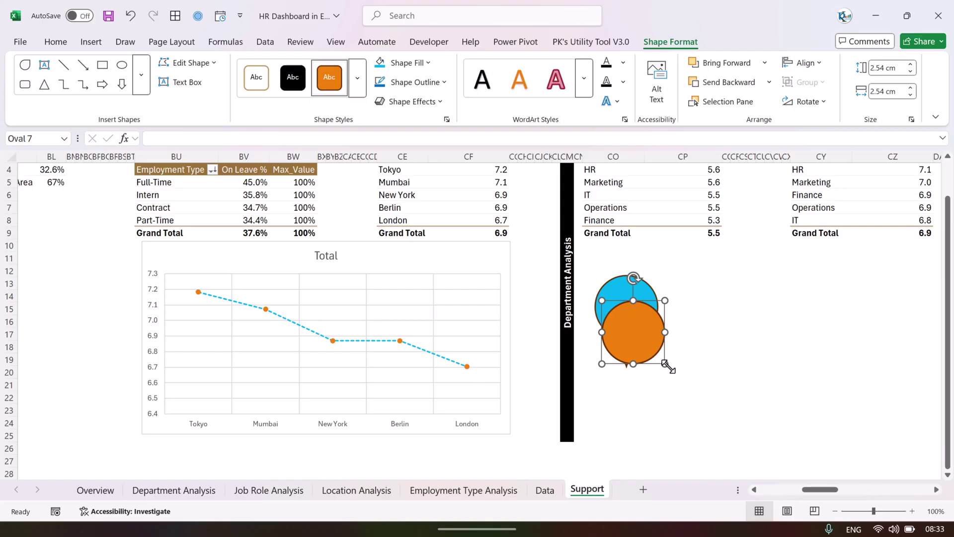
left_click_drag(667, 366, 631, 311)
left_click(409, 63)
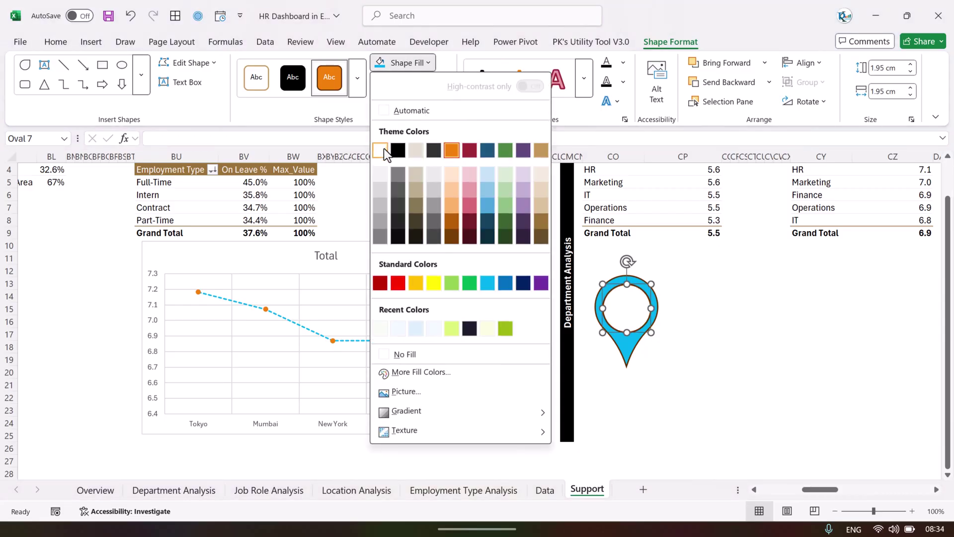
left_click(380, 150)
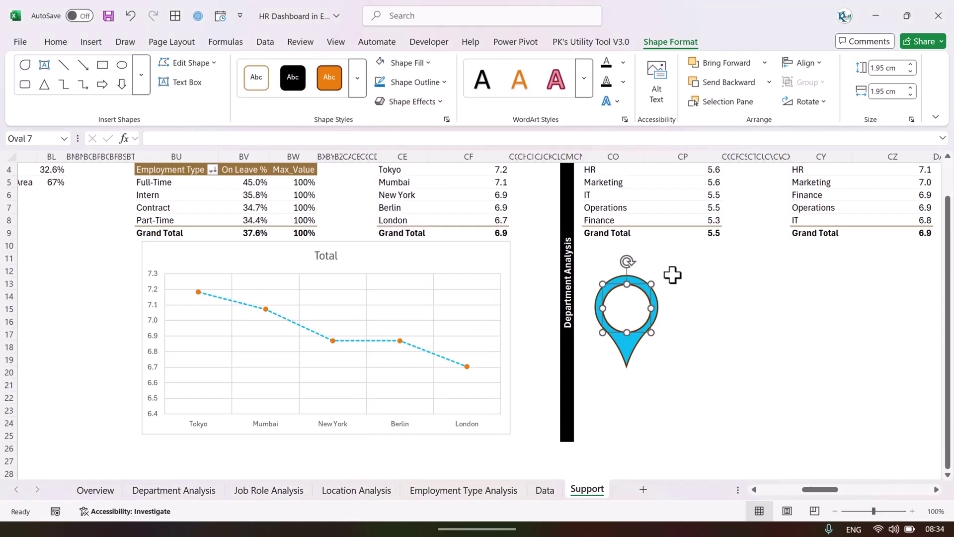
Step: Give both the pin and the white circle a blue outline, then select both
left_click(659, 310, "ctrl")
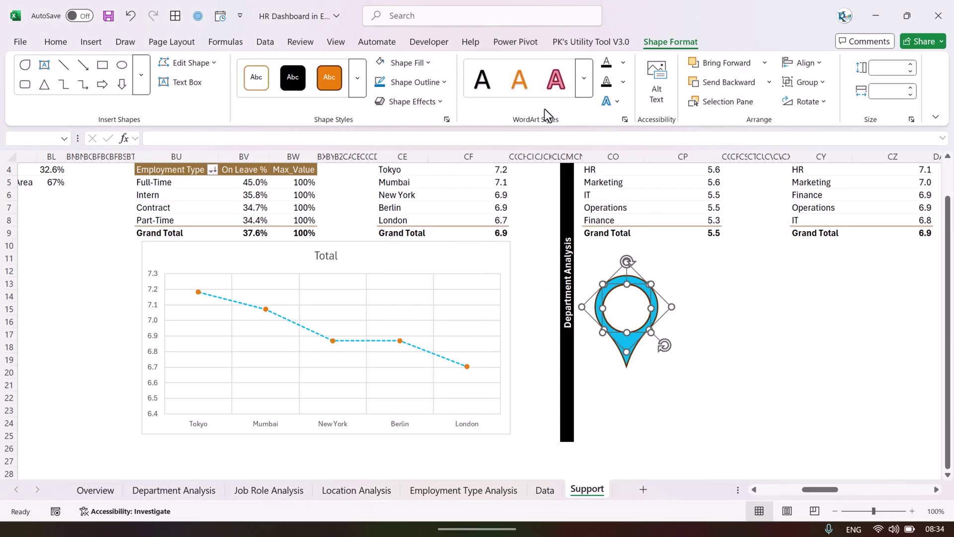
left_click(388, 84)
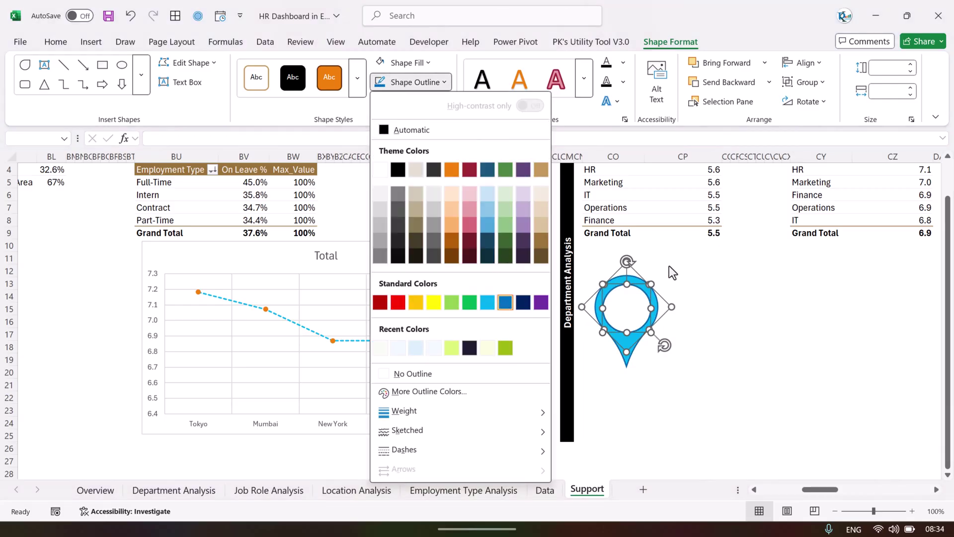
left_click(726, 283)
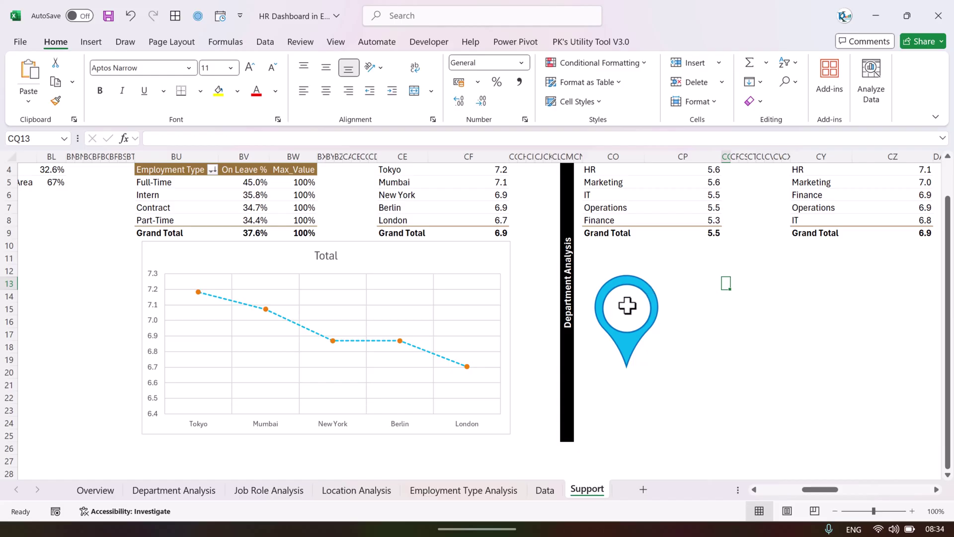
left_click(626, 306)
left_click(628, 350, "ctrl")
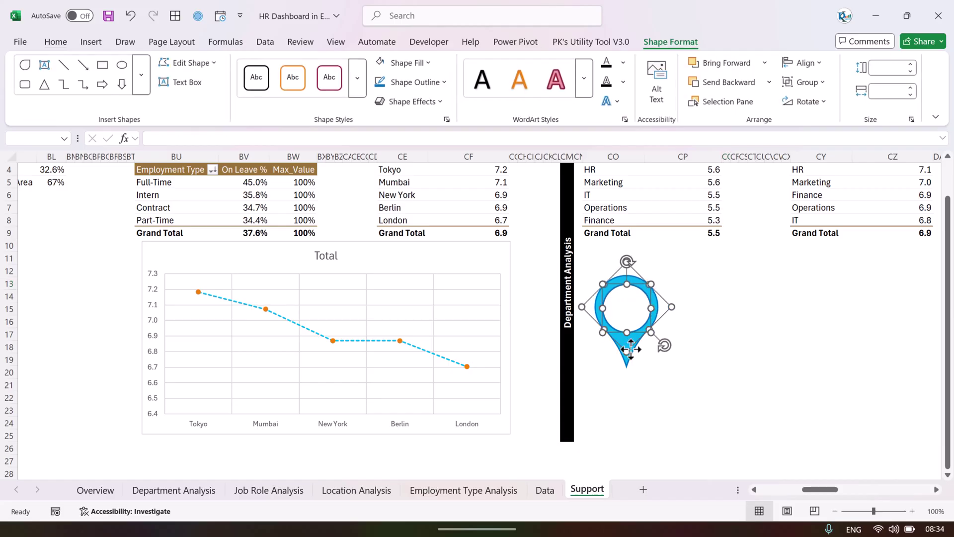
Step: Group the pin pieces into one shape and shrink it to 1.48 cm
right_click(629, 348)
mouse_move(693, 156)
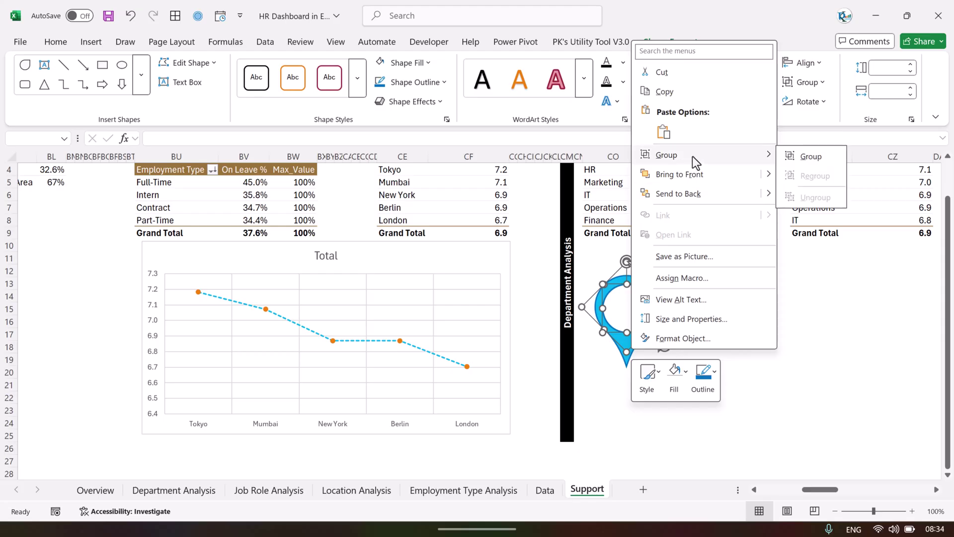
left_click(802, 158)
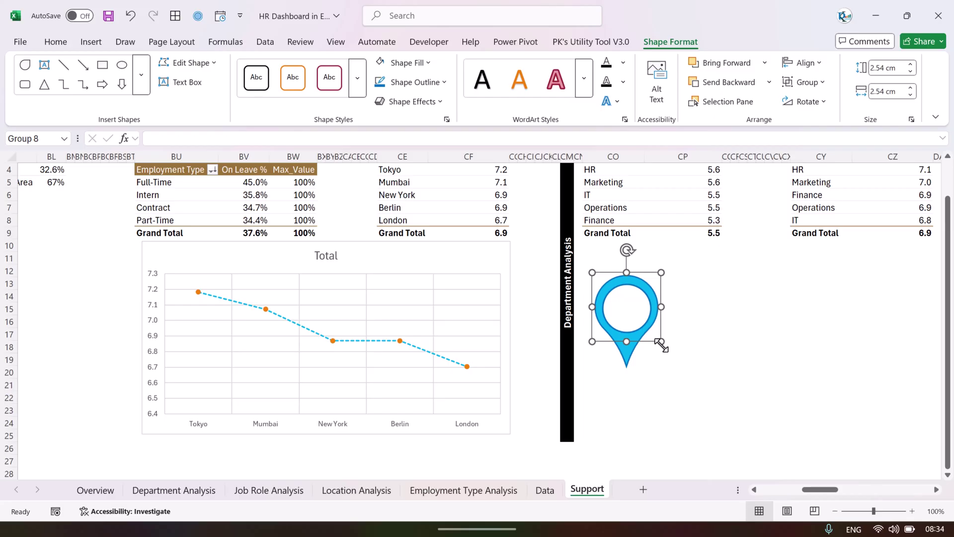
left_click_drag(660, 342, 635, 315)
left_click(661, 297)
left_click(612, 295)
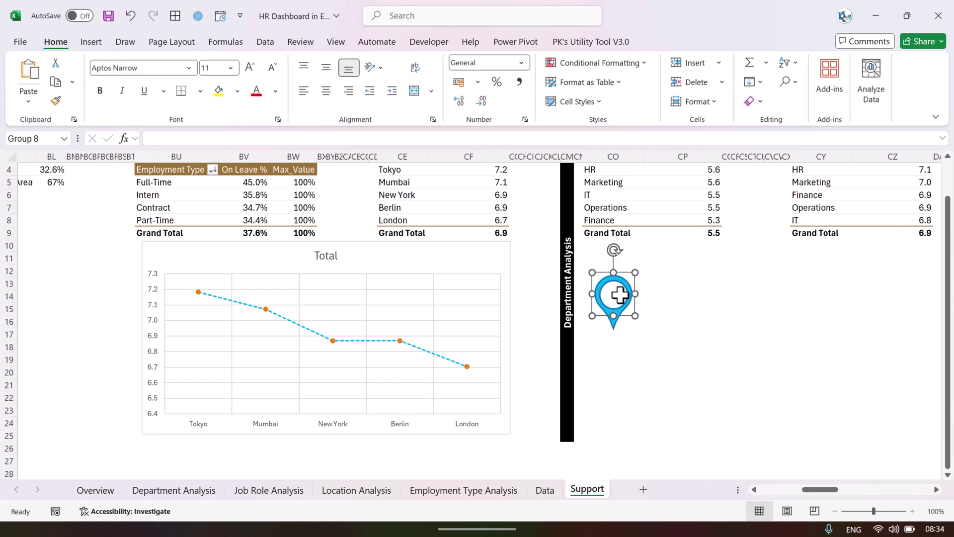
Step: Paste the pin onto the chart's line series as its data markers
left_click(198, 293)
key("ctrl+v")
left_click(702, 345)
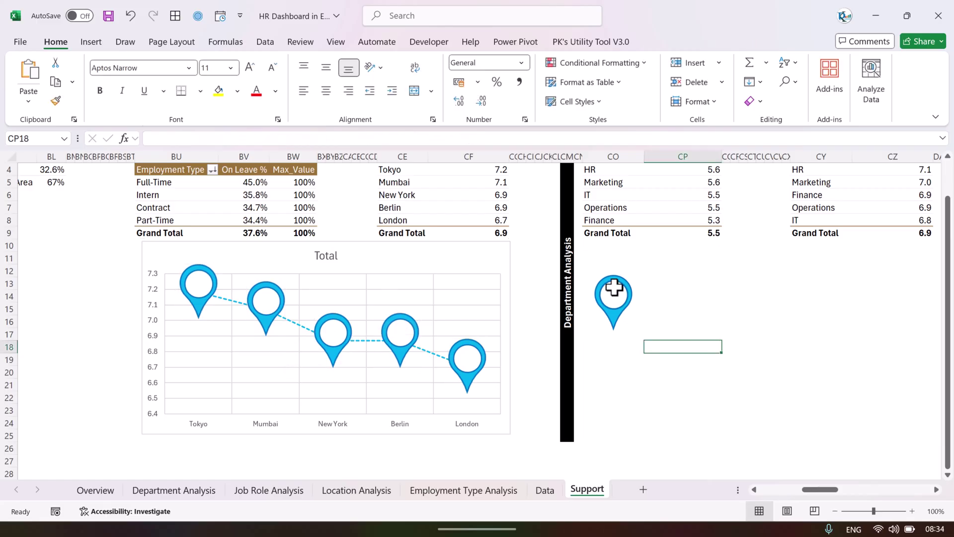
Step: Shrink the pin markers further and add value labels to the Performance Score points
left_click(624, 294)
left_click_drag(635, 315, 620, 300)
left_click(277, 313)
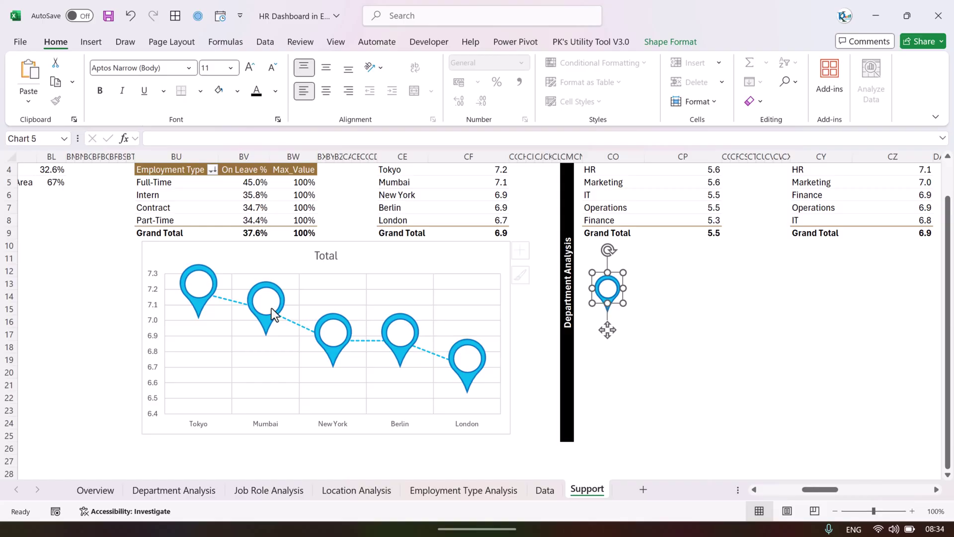
left_click(277, 313)
left_click(684, 344)
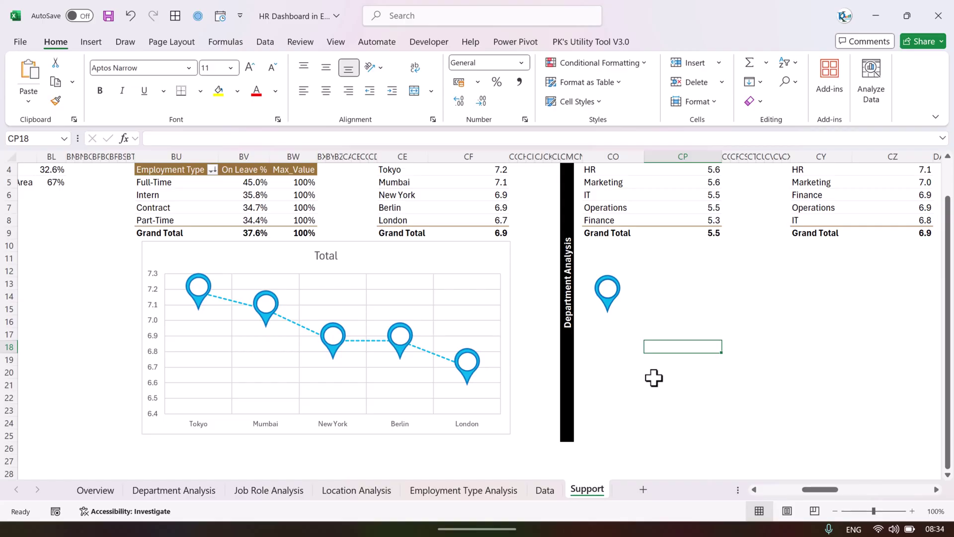
right_click(264, 307)
left_click(345, 461)
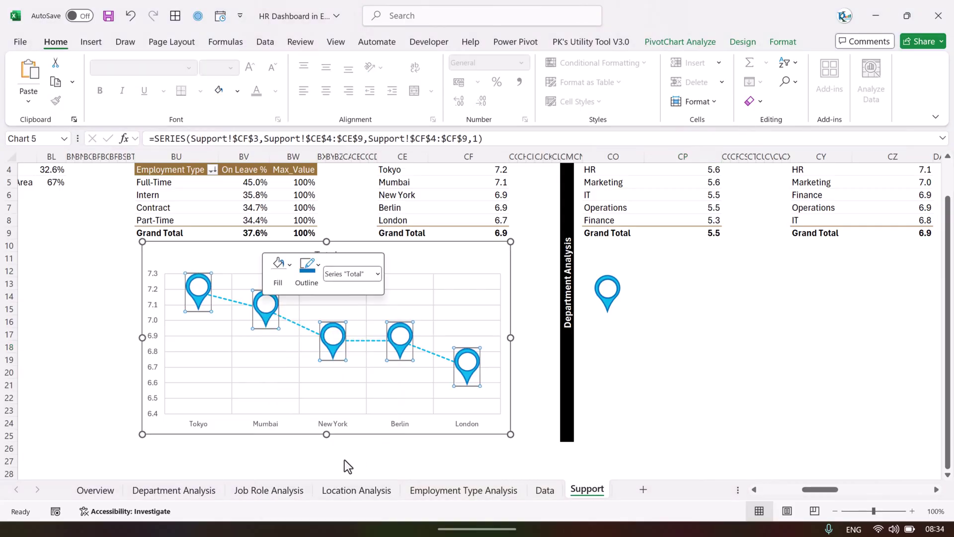
Step: Set the chart's data label position to Center inside the pin markers
right_click(426, 340)
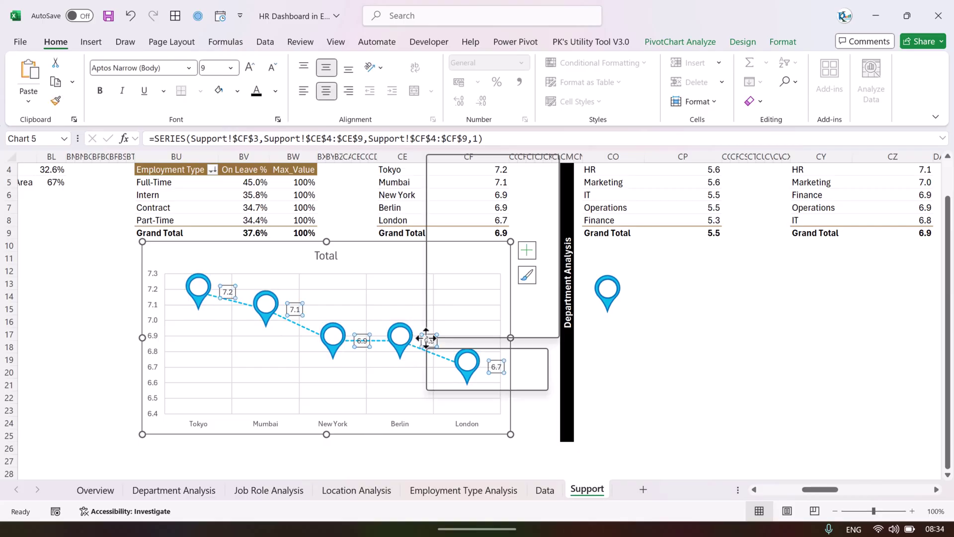
left_click(477, 333)
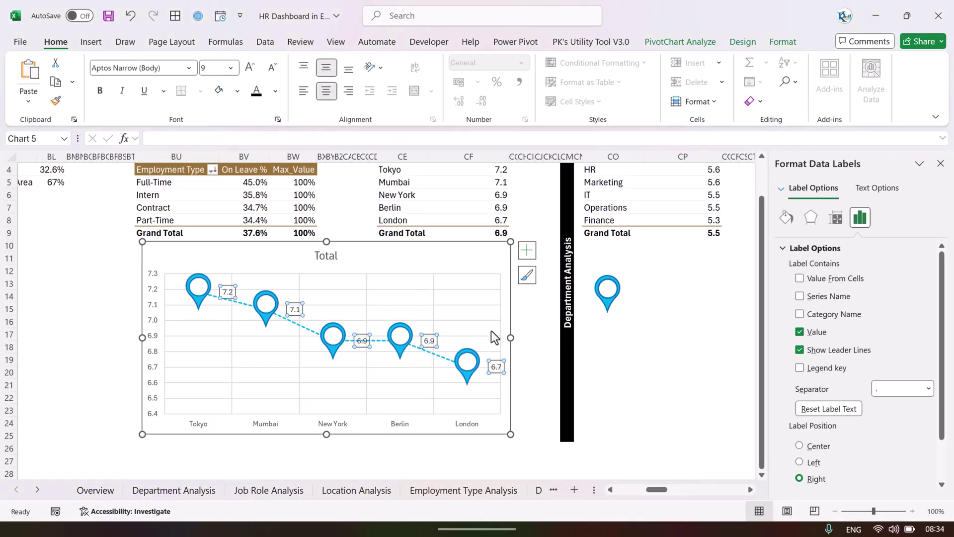
scroll(865, 428, "down", 1)
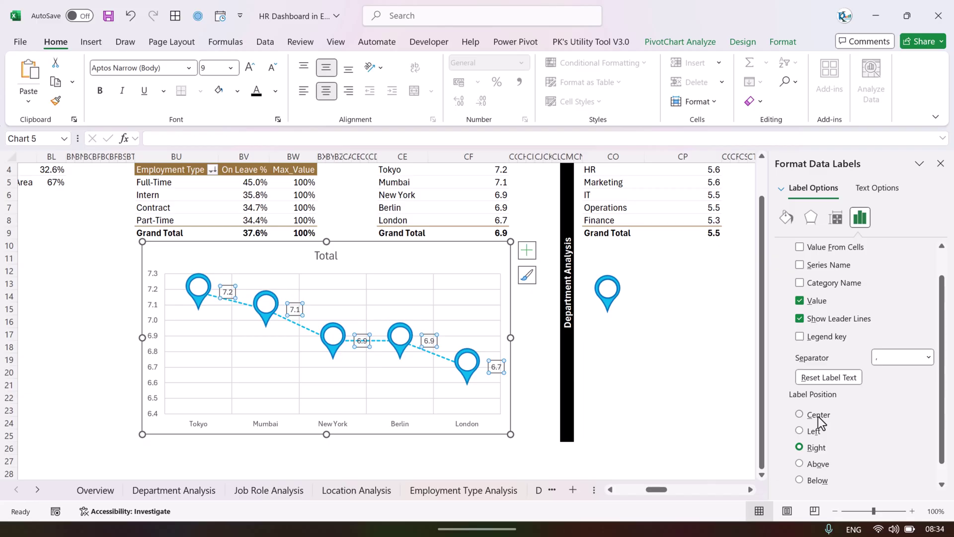
left_click(800, 414)
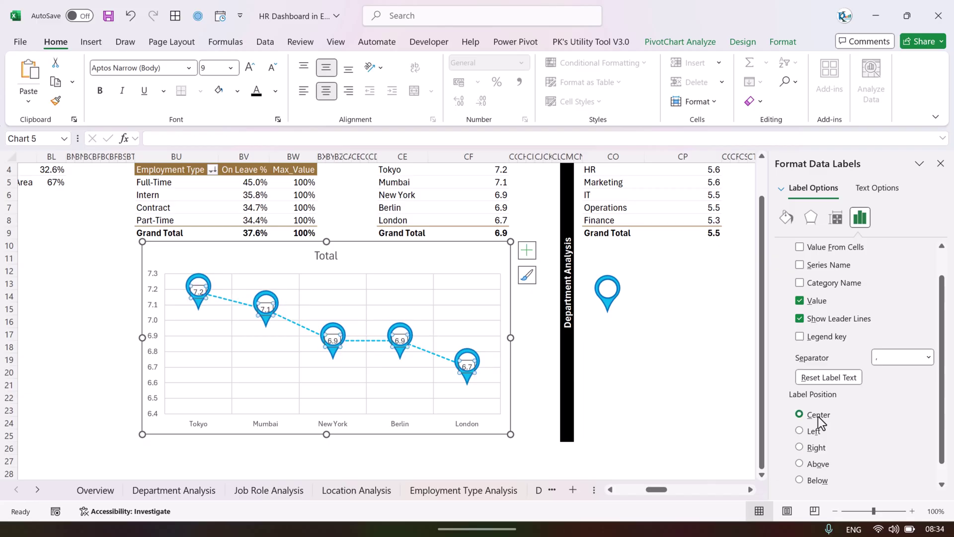
left_click(941, 164)
Step: Select only the London data label on the Performance Score chart
left_click(660, 342)
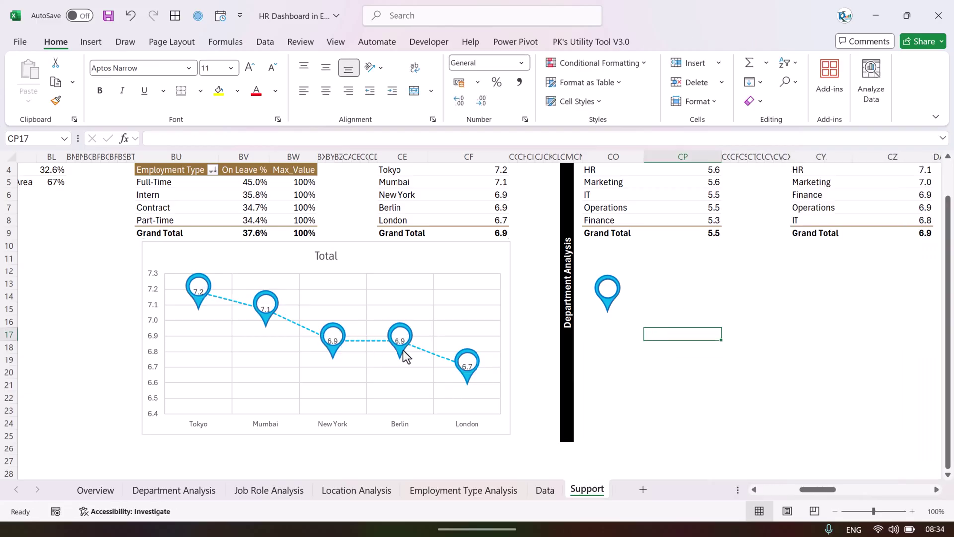
left_click(467, 372)
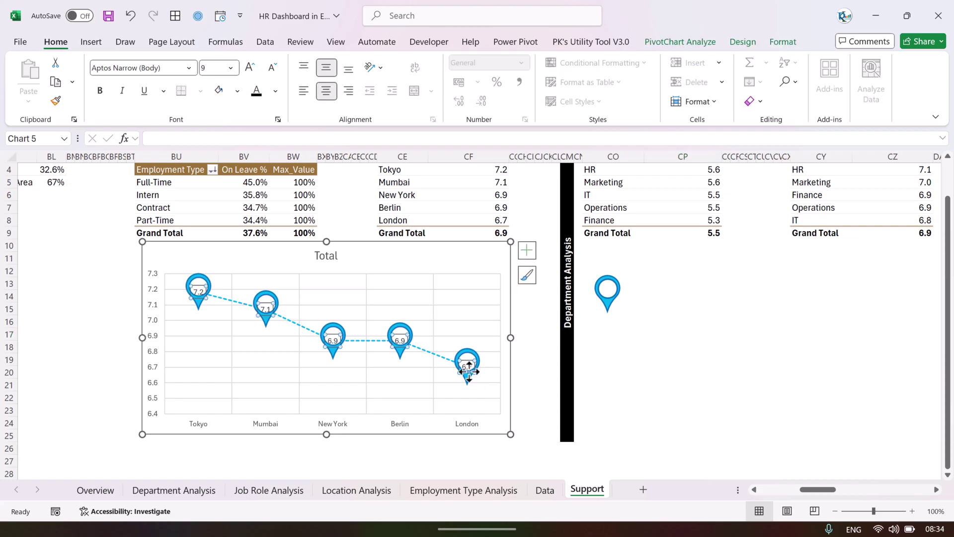
left_click(468, 369)
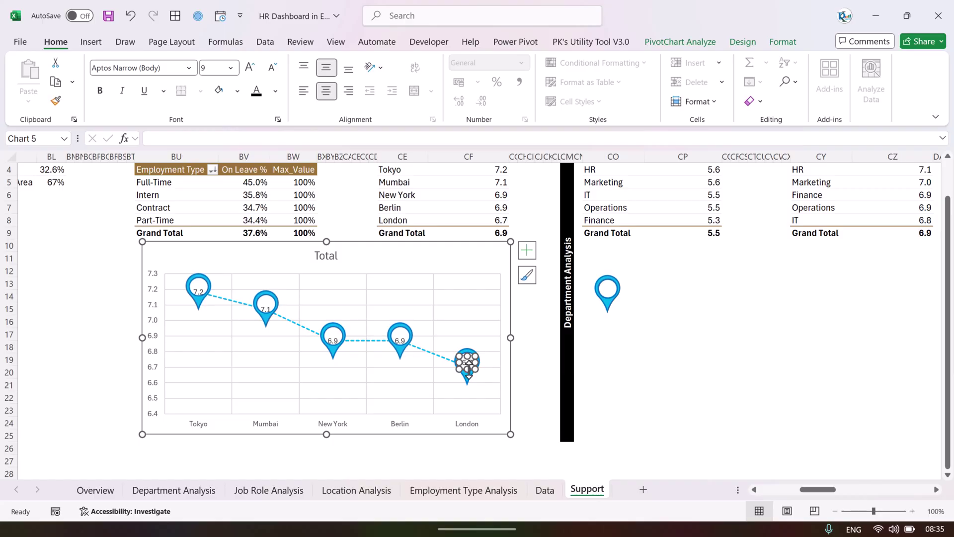
Step: Make all the Performance Score chart's value labels bold with a smaller font size
right_click(467, 367)
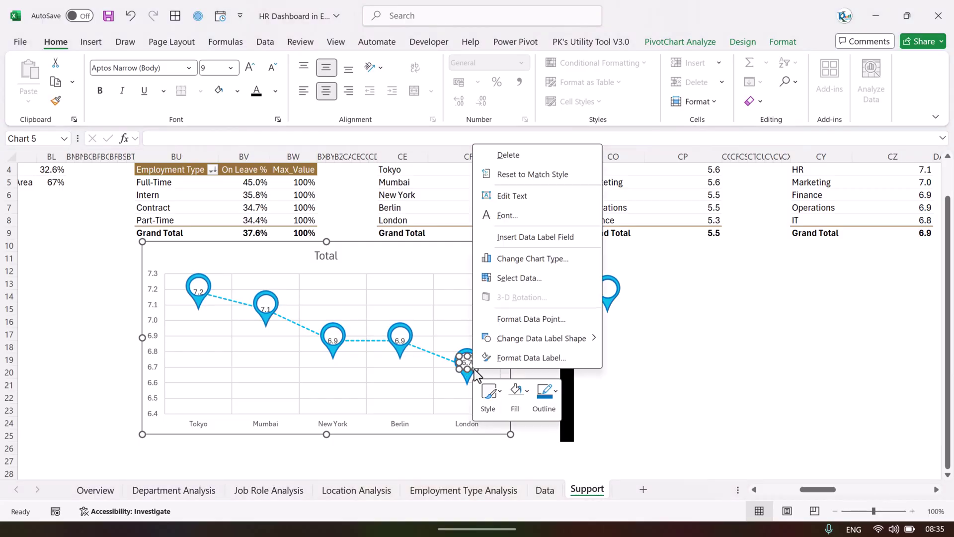
left_click(535, 359)
scroll(887, 343, "down", 3)
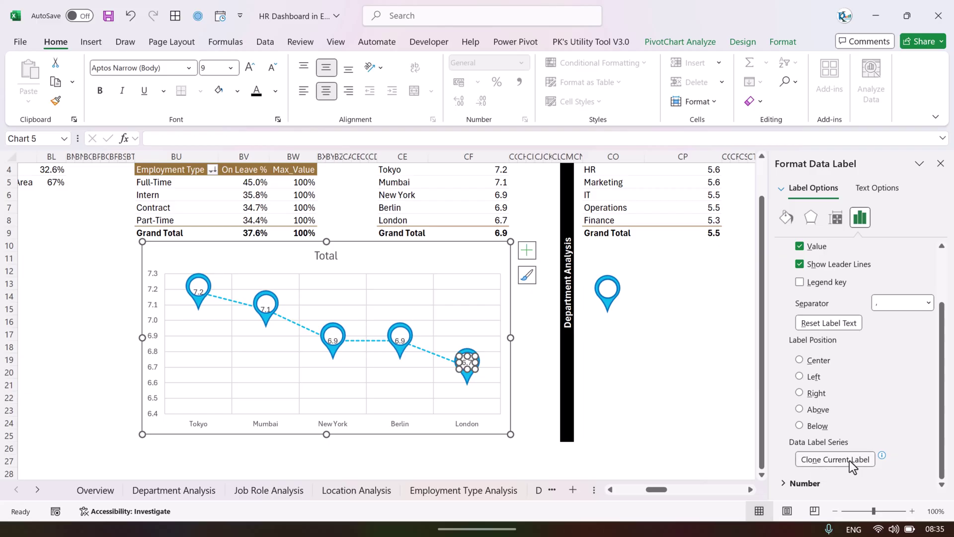
left_click(666, 297)
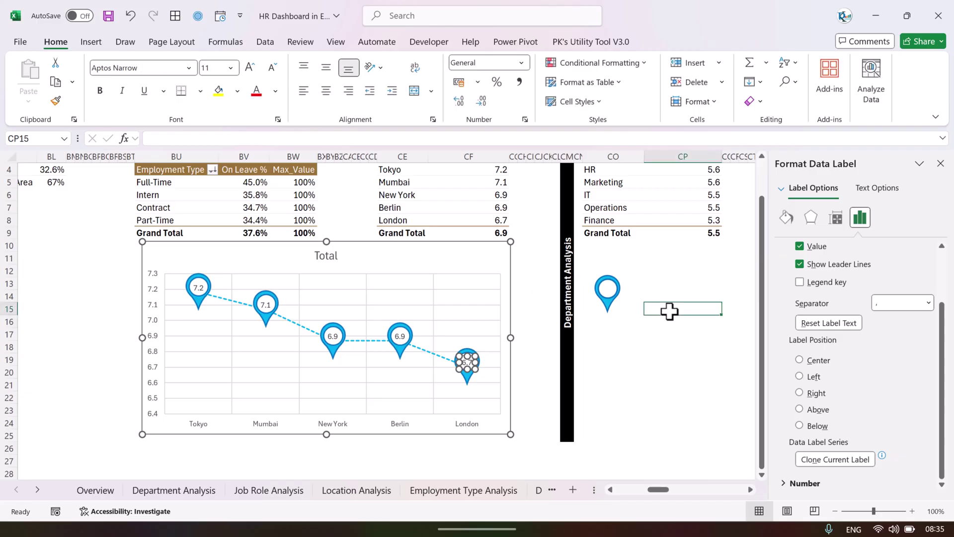
left_click(266, 305)
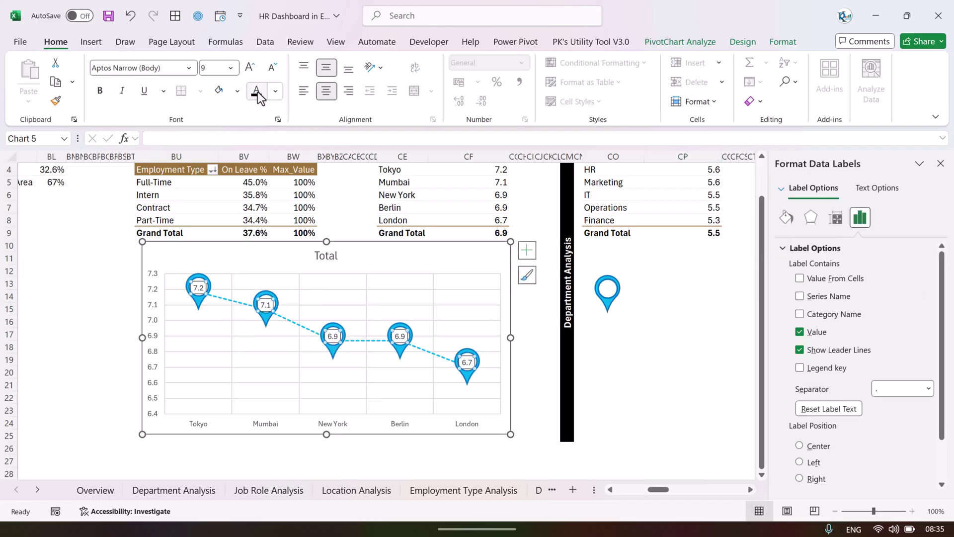
left_click(272, 67)
left_click(761, 322)
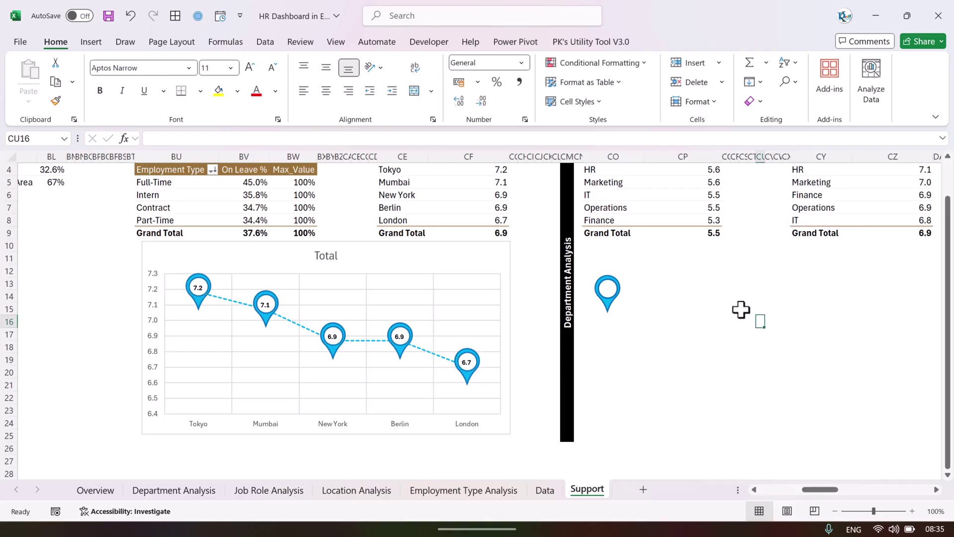
Step: Go to the Overview dashboard, step through the Department, Job Role and Location Analysis sheets, then return
left_click(110, 492)
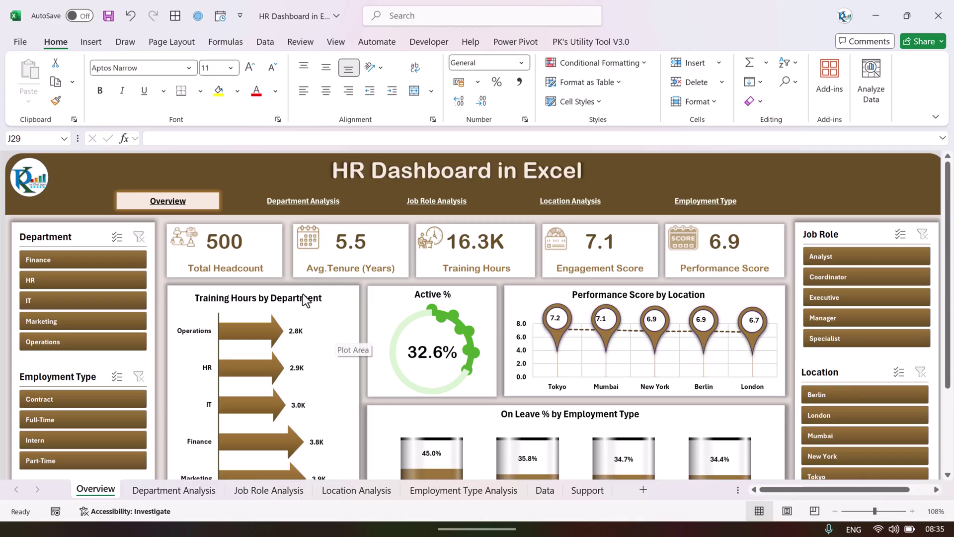
left_click(300, 203)
left_click(464, 203)
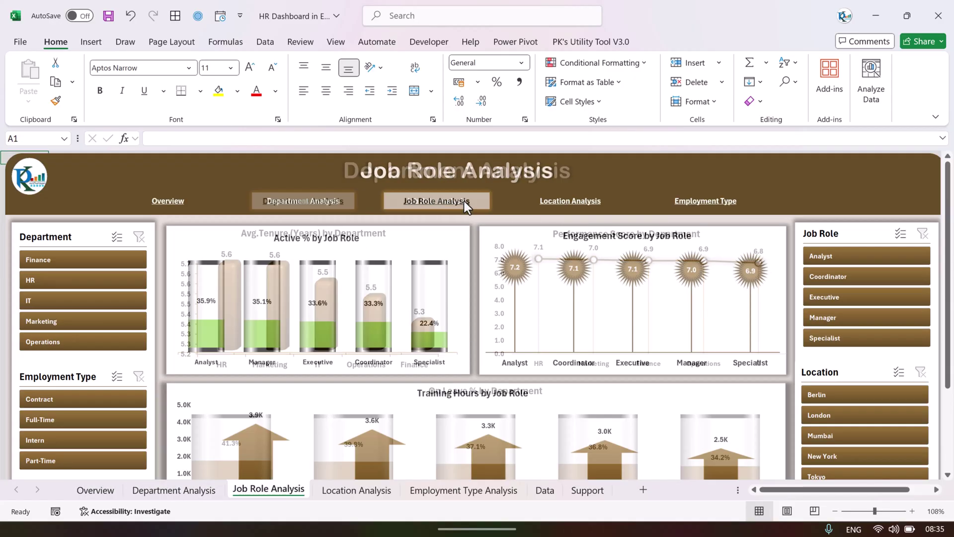
left_click(570, 203)
left_click(433, 202)
left_click(303, 203)
left_click(168, 202)
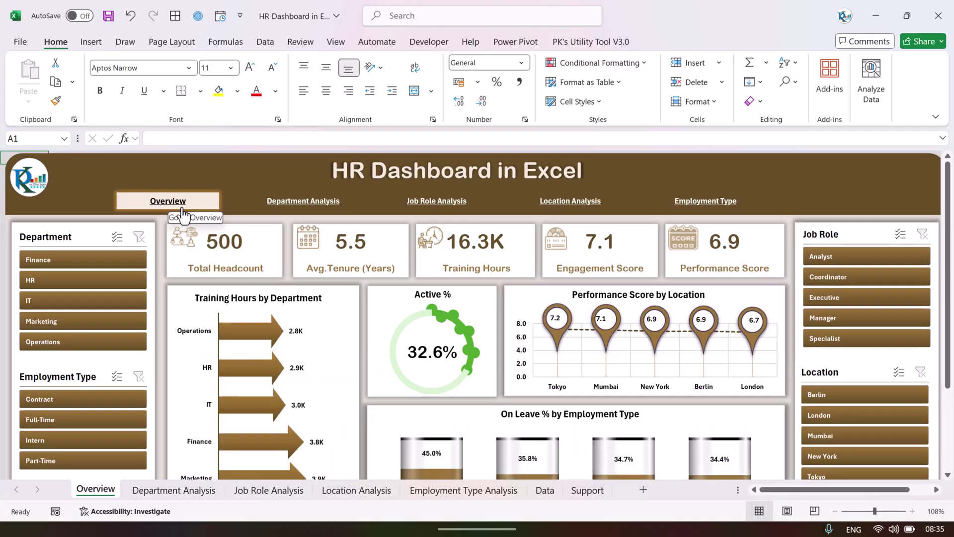